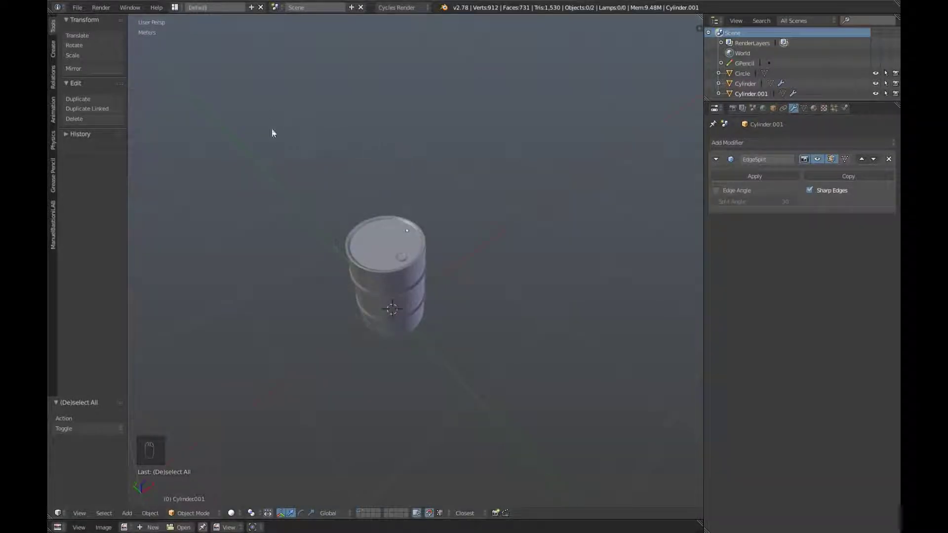
Step: Examine the detailed barrel and the plain low-poly cylinder from several angles
middle_click_drag(342, 187, 365, 211)
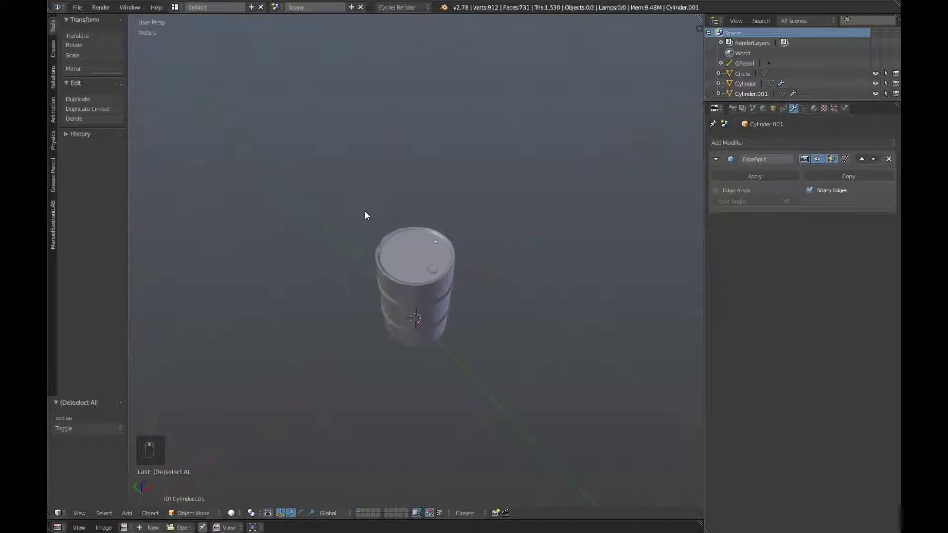
scroll(387, 266, "up", 5)
middle_click_drag(505, 328, 467, 343)
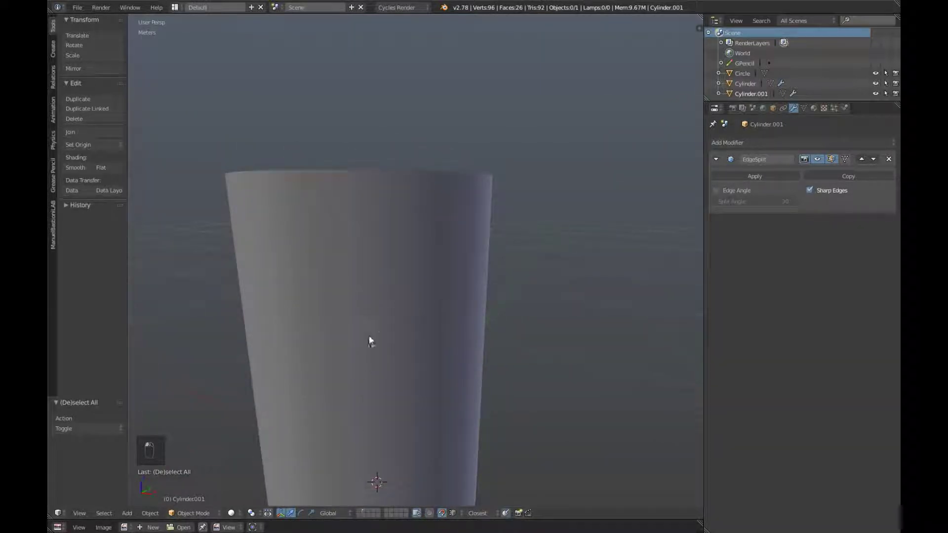
scroll(370, 339, "down", 4)
middle_click_drag(376, 307, 356, 348)
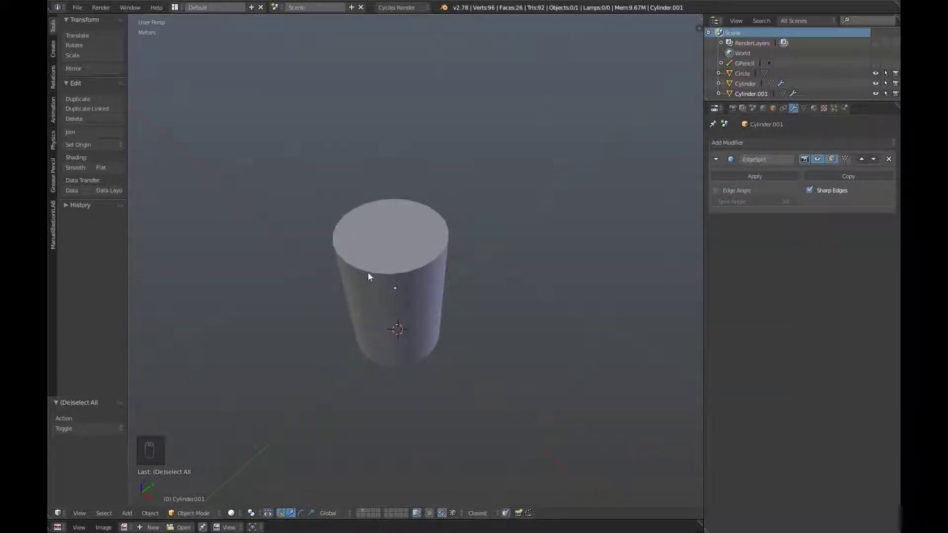
scroll(445, 307, "up", 3)
middle_click_drag(380, 324, 411, 328, "shift")
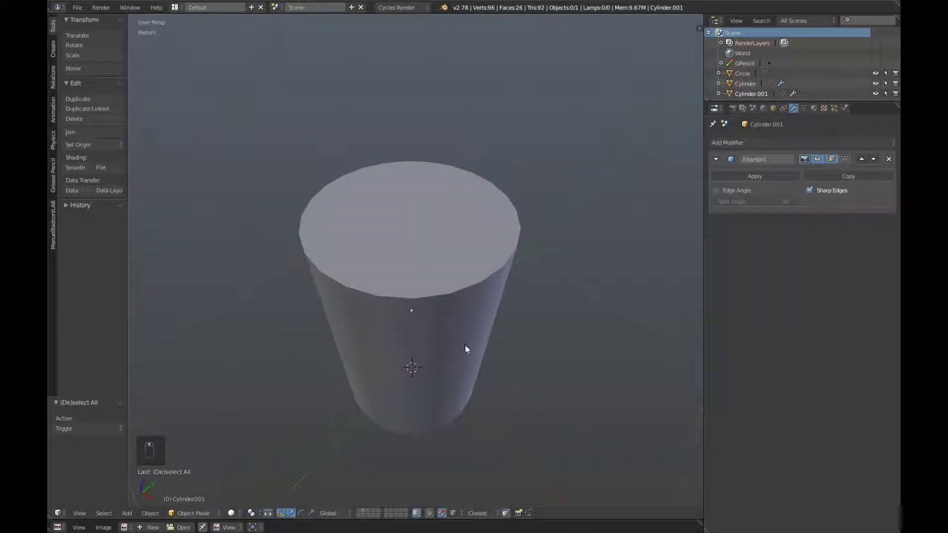
Step: Enter Edit Mode on the low-poly cylinder and mark the edge loop around its top cap as a seam
right_click(386, 239)
middle_click_drag(415, 300, 362, 284)
key("Tab")
scroll(321, 332, "up", 3)
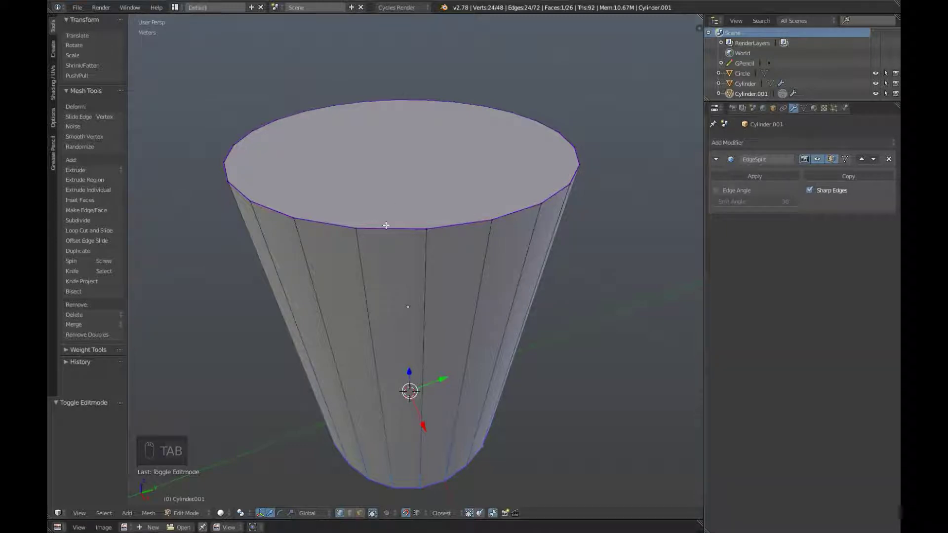
right_click(439, 224)
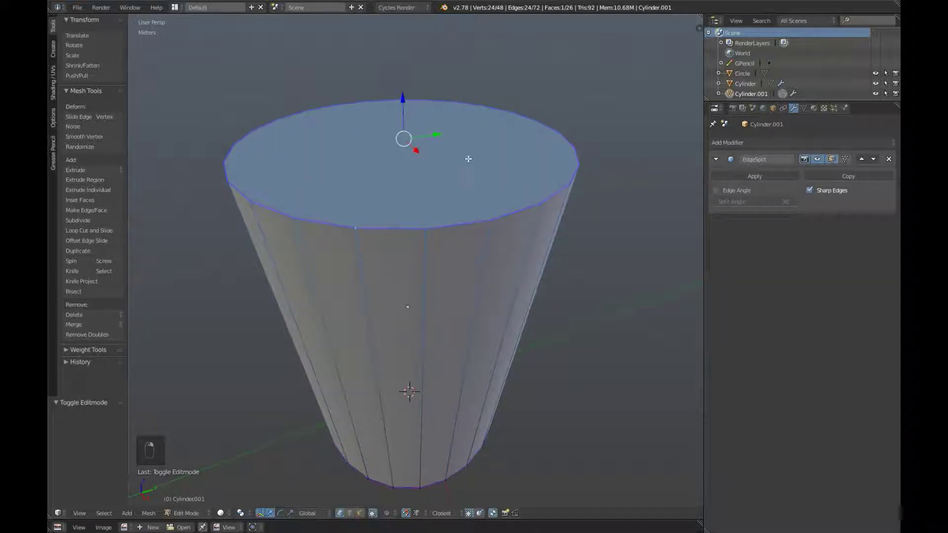
scroll(467, 158, "down", 2)
key("ctrl+e")
left_click(445, 220)
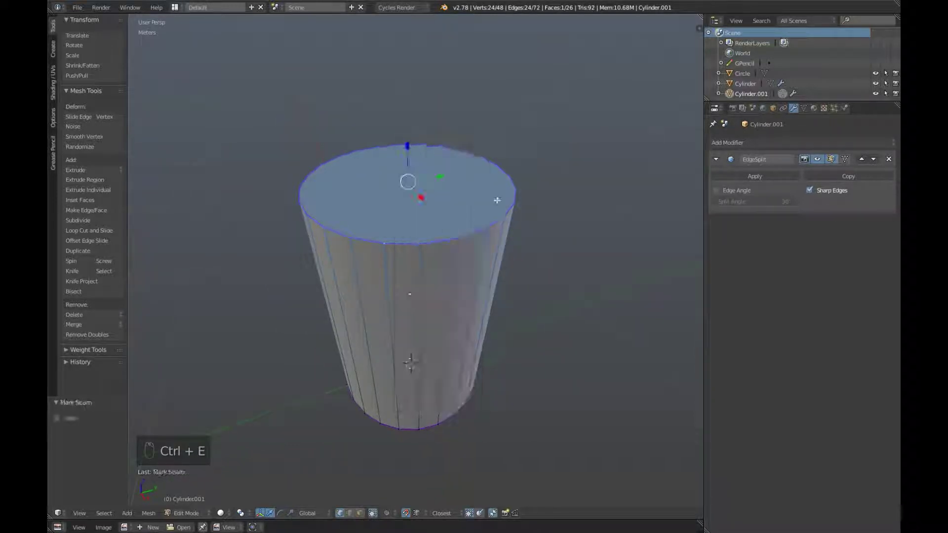
Step: Mark the edge loop around the cylinder's bottom cap as a seam
middle_click_drag(497, 199, 424, 270)
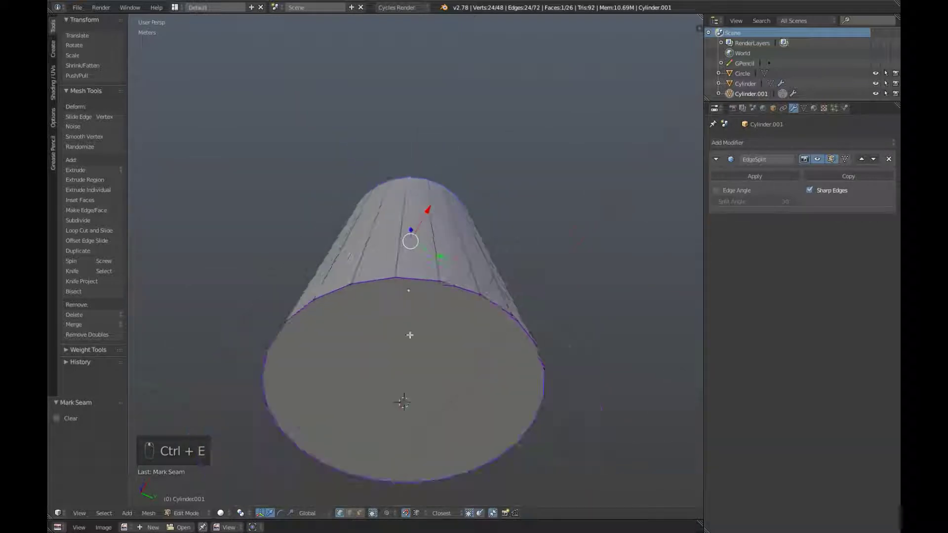
right_click(423, 276, "alt")
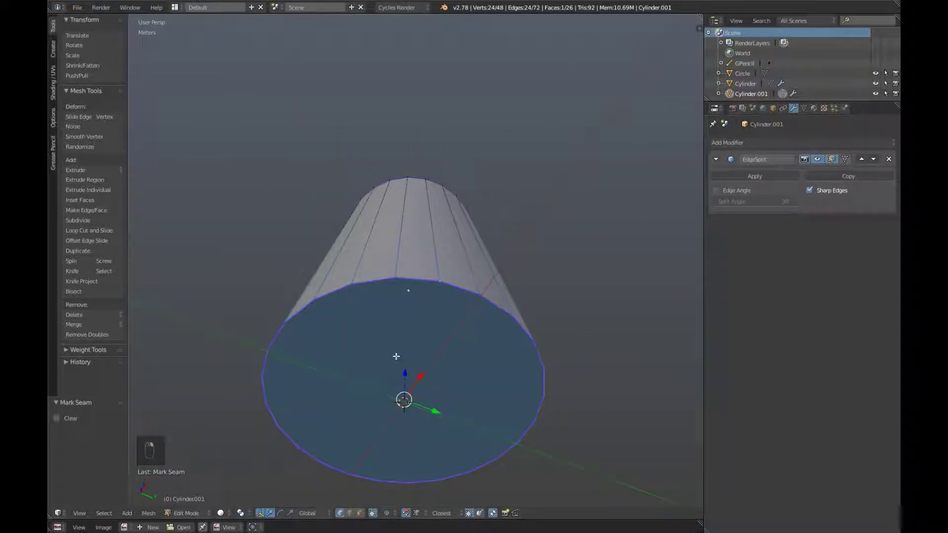
key("ctrl+e")
left_click(384, 342)
middle_click_drag(385, 346, 356, 424)
Step: Clear the selection and mark one vertical side edge, from the top rim to the bottom rim, as a seam
key("a")
scroll(413, 324, "up", 3)
middle_click_drag(413, 324, 444, 349)
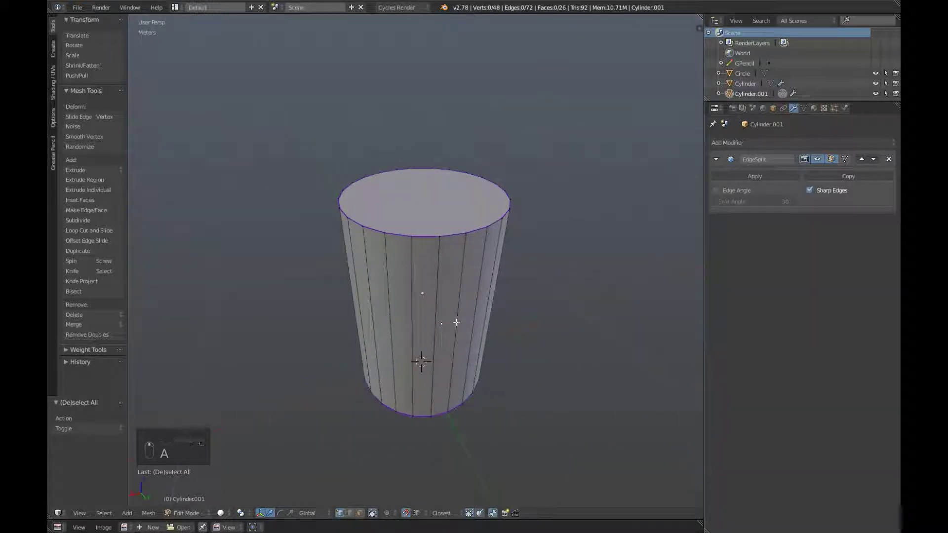
right_click(466, 232)
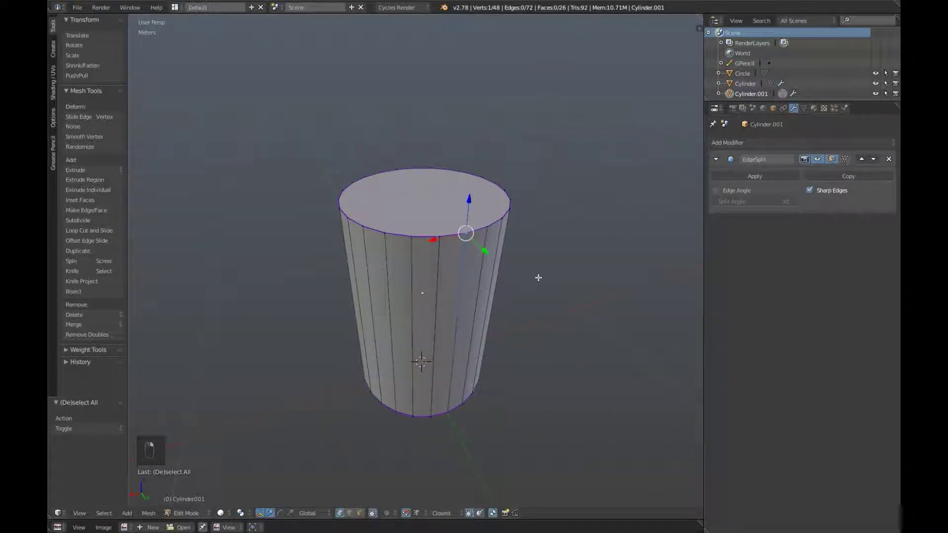
right_click(445, 413, "shift")
middle_click_drag(490, 317, 482, 289)
scroll(483, 290, "up", 2)
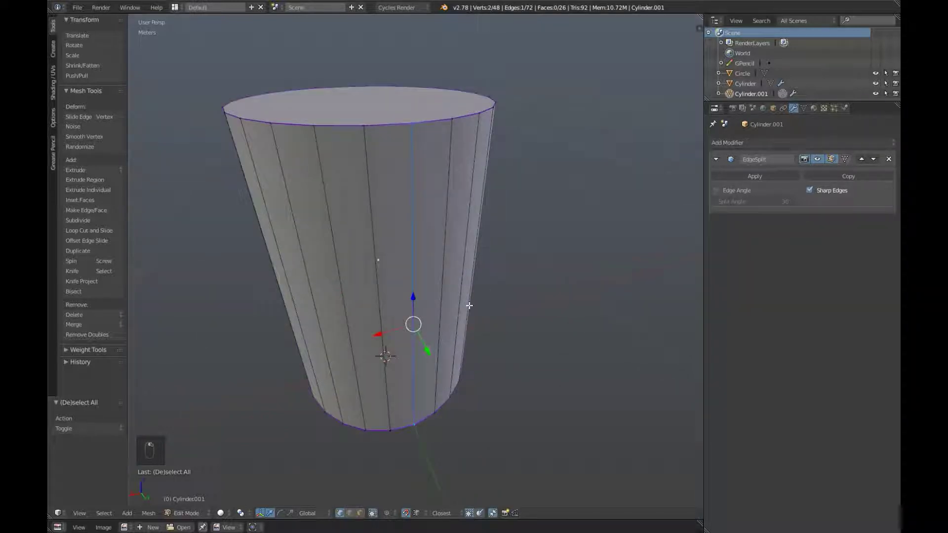
key("ctrl+e")
left_click(470, 306)
Step: Examine the seams around the cylinder's top rim, side and bottom rim
scroll(469, 305, "down", 4)
middle_click_drag(469, 305, 552, 349)
scroll(463, 342, "up", 4)
scroll(470, 315, "down", 4)
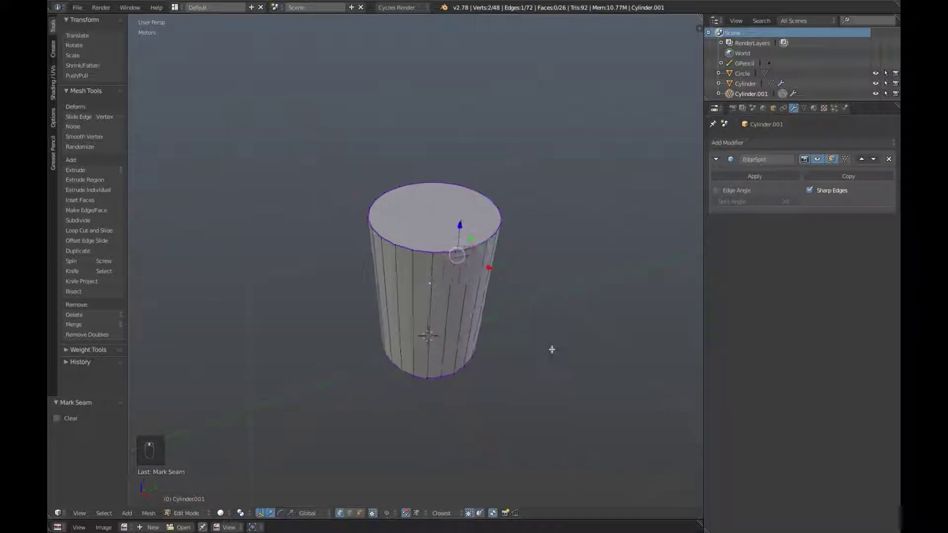
middle_click_drag(523, 266, 393, 286)
middle_click_drag(529, 333, 495, 378)
scroll(484, 338, "up", 2)
middle_click_drag(394, 329, 414, 132)
scroll(370, 296, "down", 2)
Step: Select the cylinder's entire mesh and unwrap it along the marked seams
key("a")
key("a")
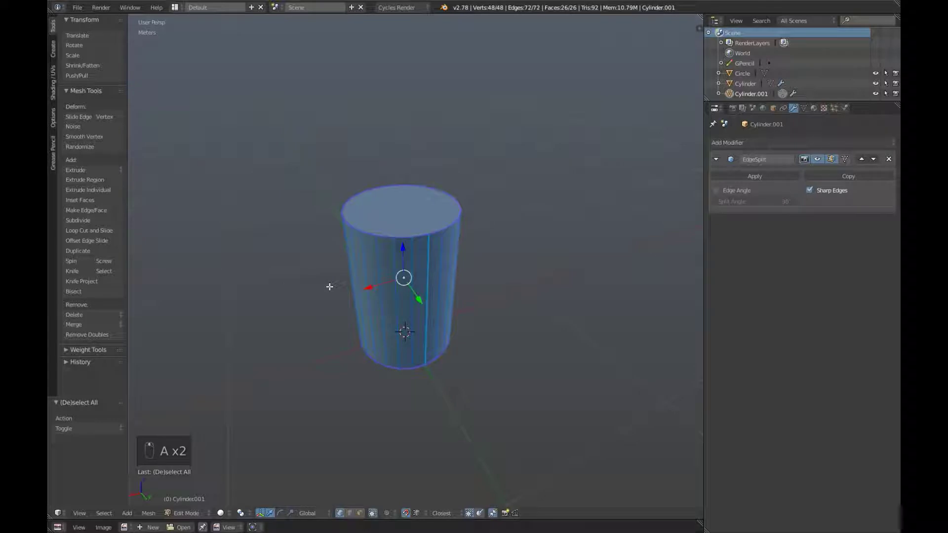
key("u")
left_click(332, 285)
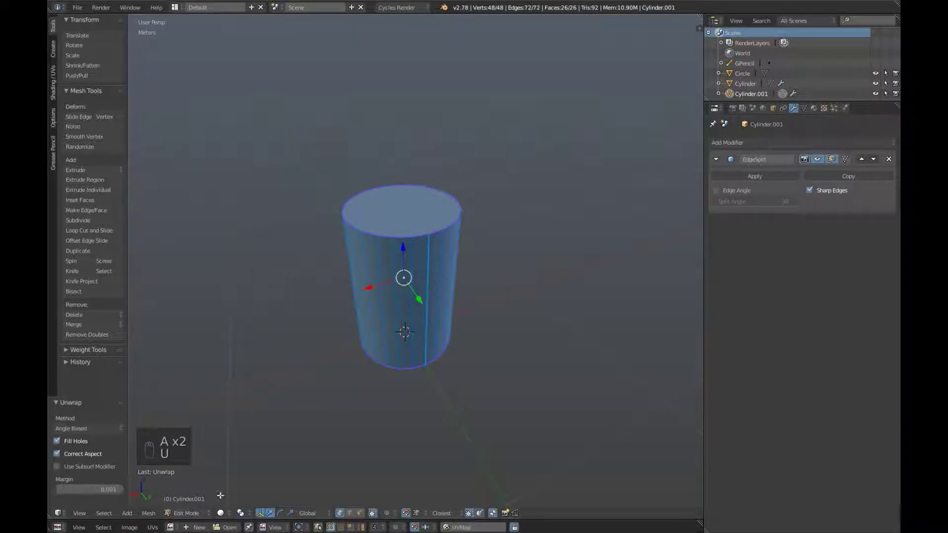
Step: Enlarge the UV/Image Editor below the 3D view and frame the unwrapped cap and side islands
left_click_drag(120, 520, 119, 186)
left_click(61, 528)
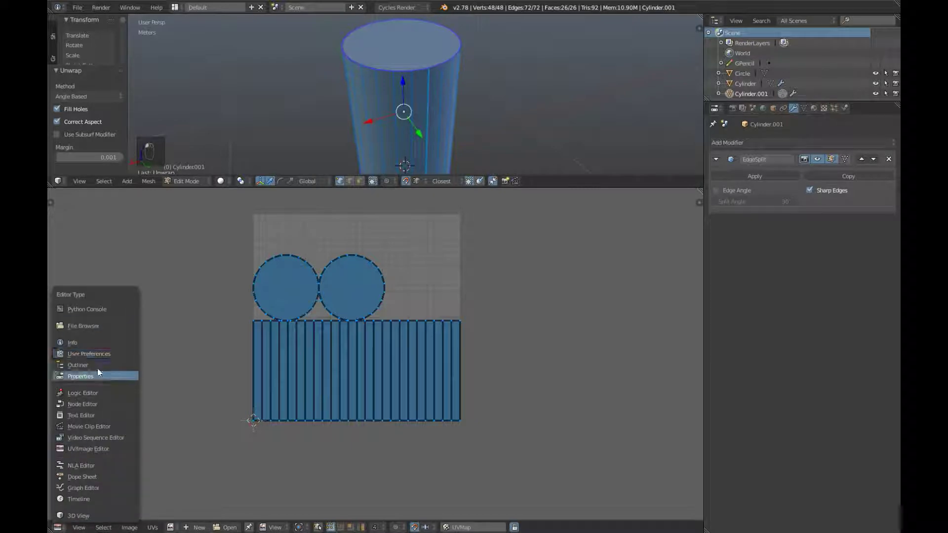
left_click(84, 449)
middle_click_drag(296, 351, 292, 378)
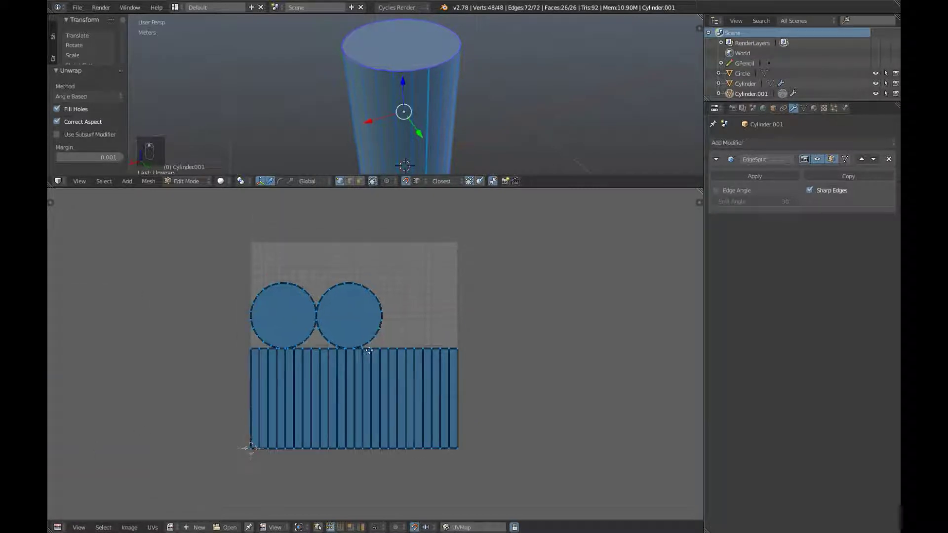
scroll(368, 354, "up", 2)
middle_click_drag(254, 281, 270, 300)
middle_click_drag(405, 370, 404, 372)
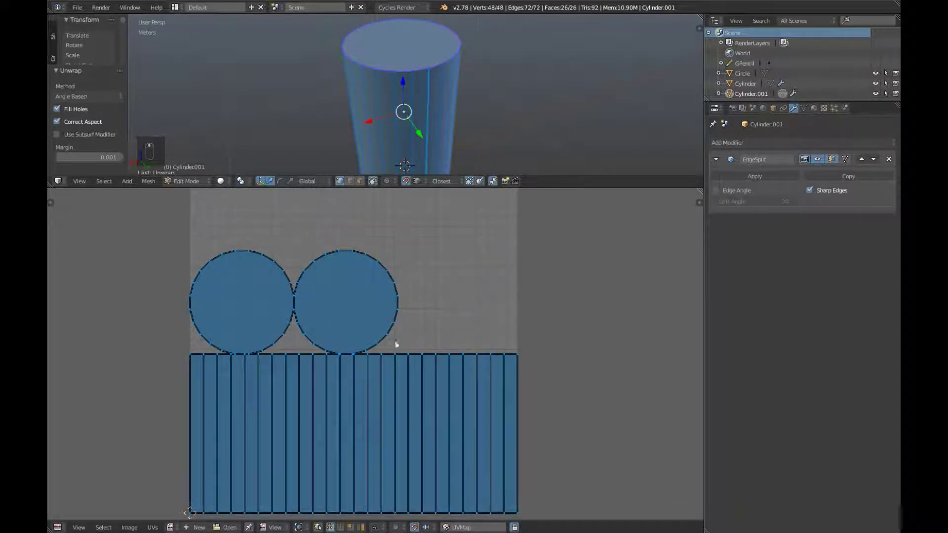
Step: Move the second circular cap island 3.906 cm along X and 1.953 cm along Y, away from its neighbours
scroll(312, 322, "up", 4)
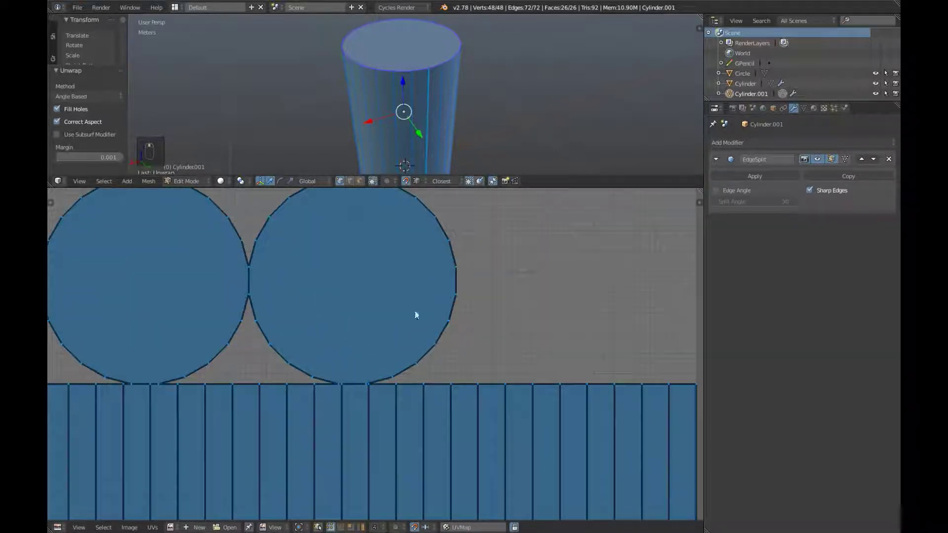
key("l")
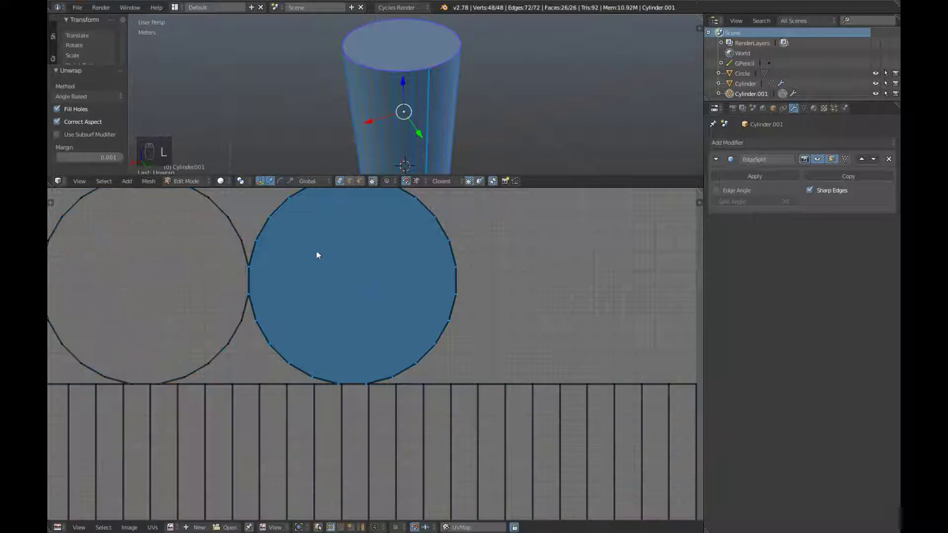
middle_click_drag(451, 291, 469, 339)
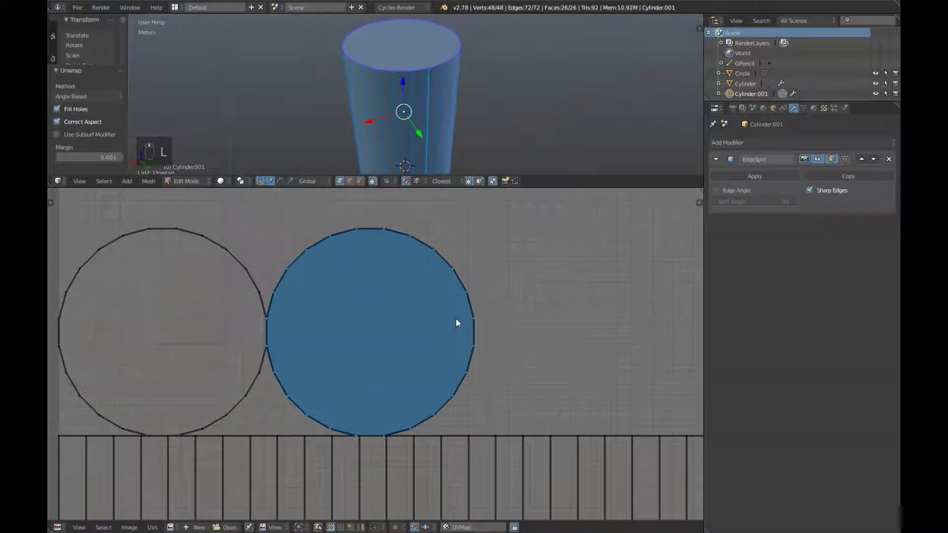
key("g")
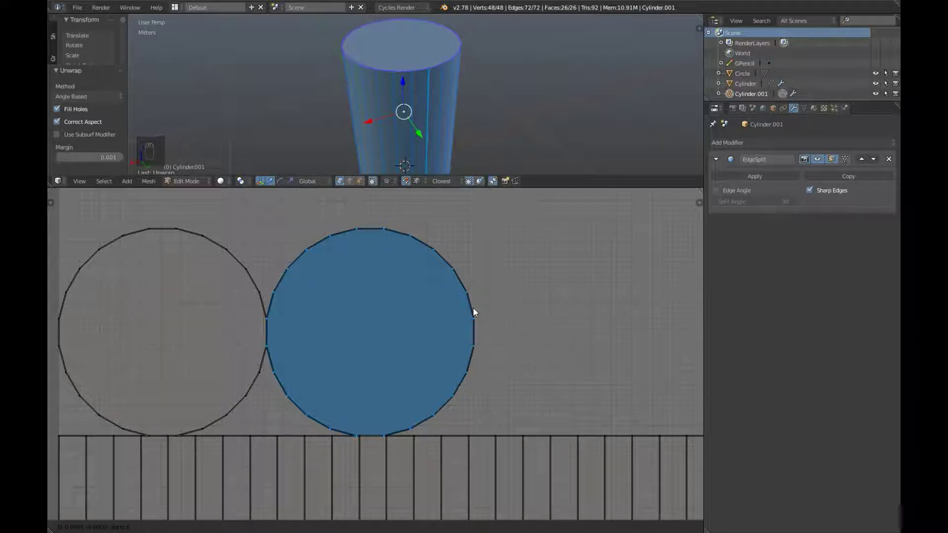
left_click(473, 311)
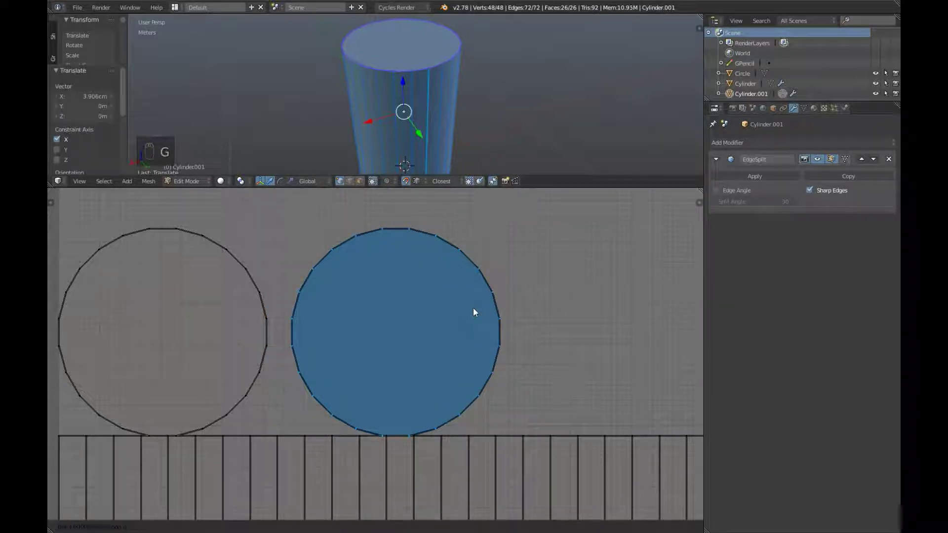
key("y")
left_click(473, 308)
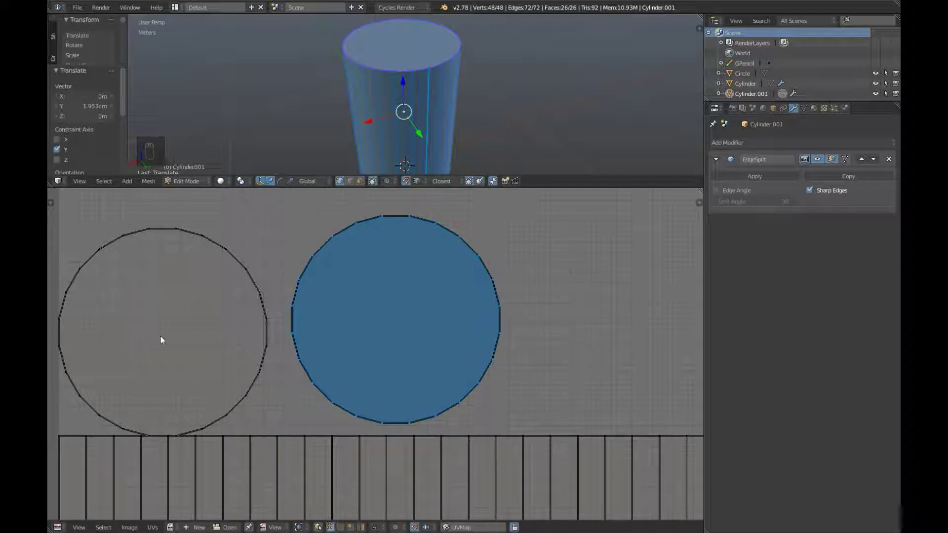
Step: Move the first circular cap island 1.953 cm along X and slightly up off the side strip, and deselect all UVs
key("l")
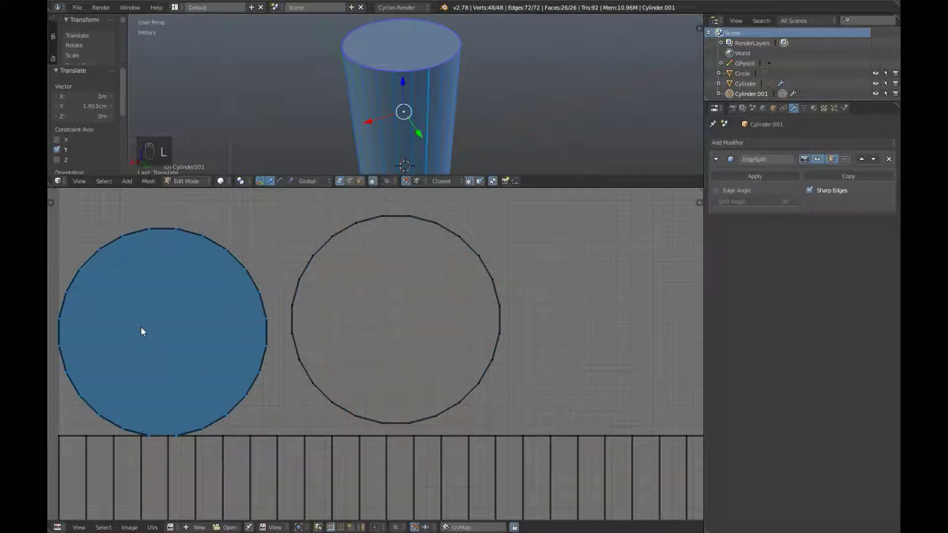
key("g")
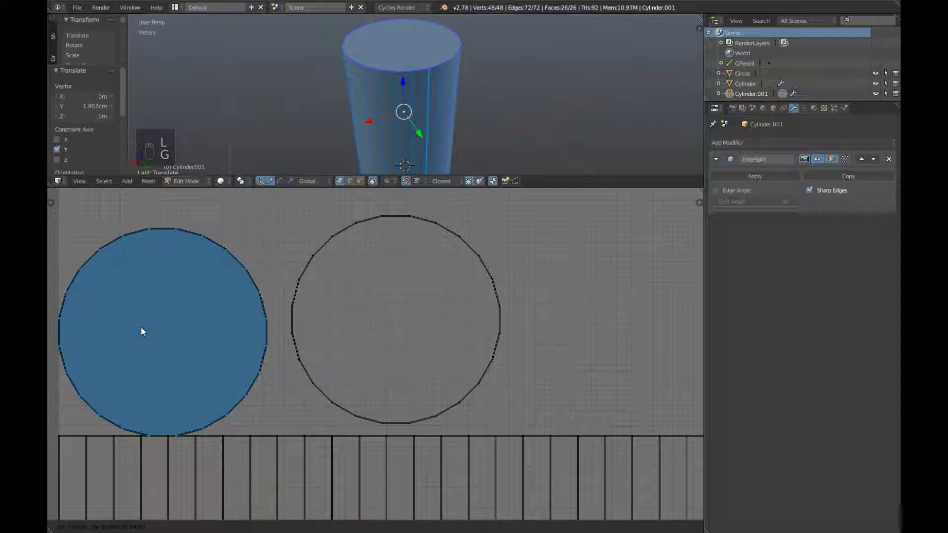
key("x")
left_click(140, 326)
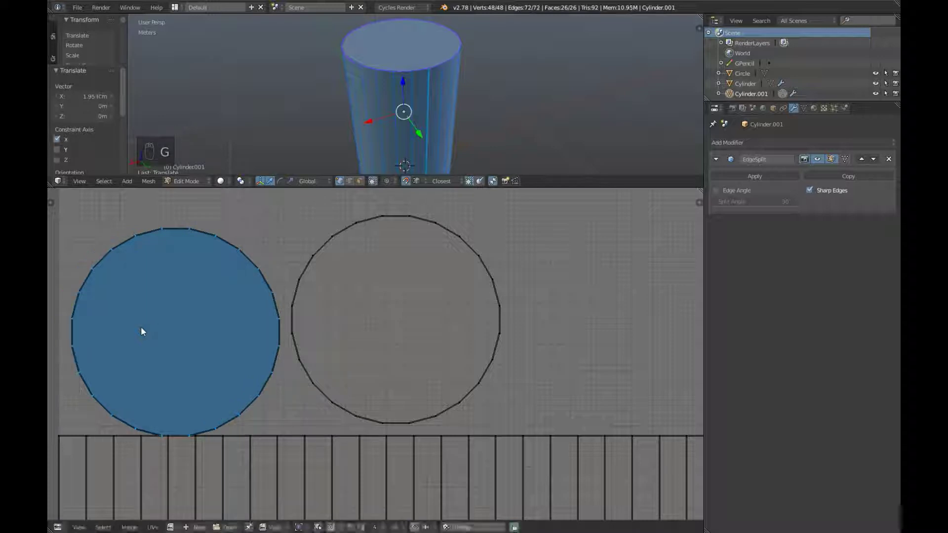
key("g")
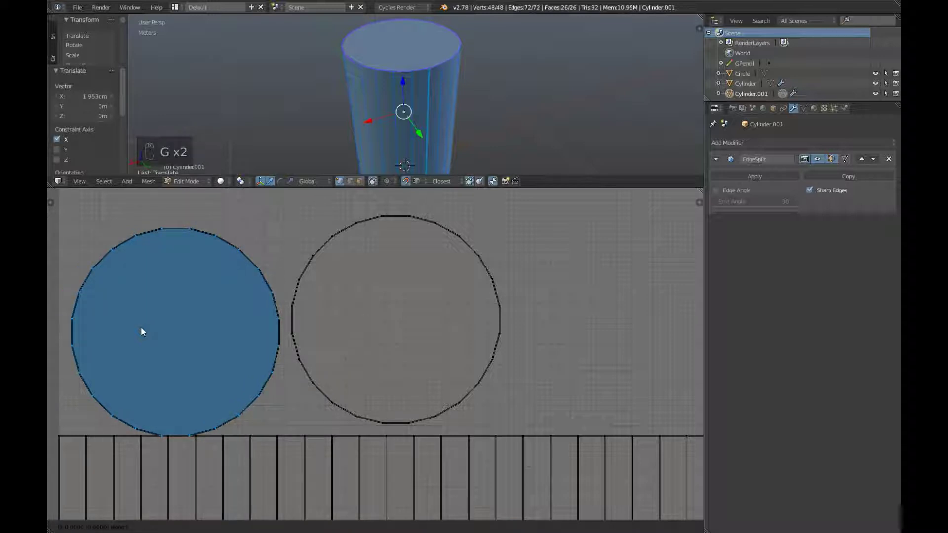
left_click(140, 327)
scroll(377, 351, "down", 3)
key("a")
middle_click_drag(405, 442, 514, 398)
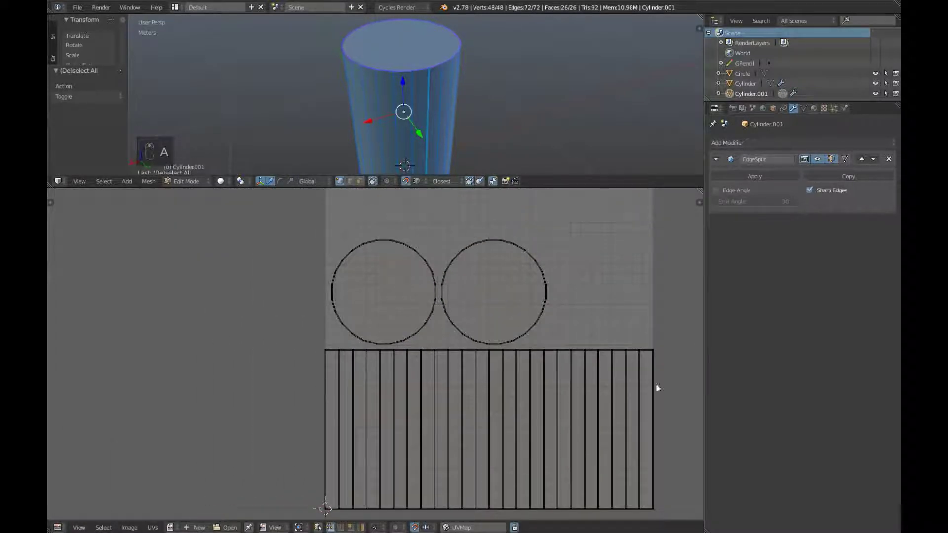
middle_click_drag(657, 388, 648, 358)
Step: Restore the 3D view to full height over the UV editor and leave Edit Mode on the cylinder
middle_click_drag(381, 118, 500, 101)
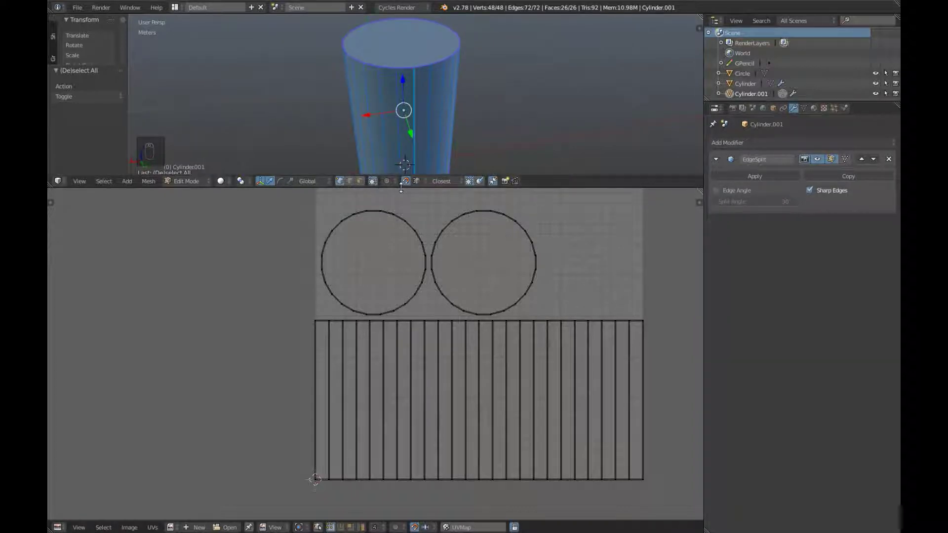
left_click_drag(401, 187, 345, 516)
middle_click_drag(480, 317, 473, 313, "shift")
scroll(474, 313, "up", 2)
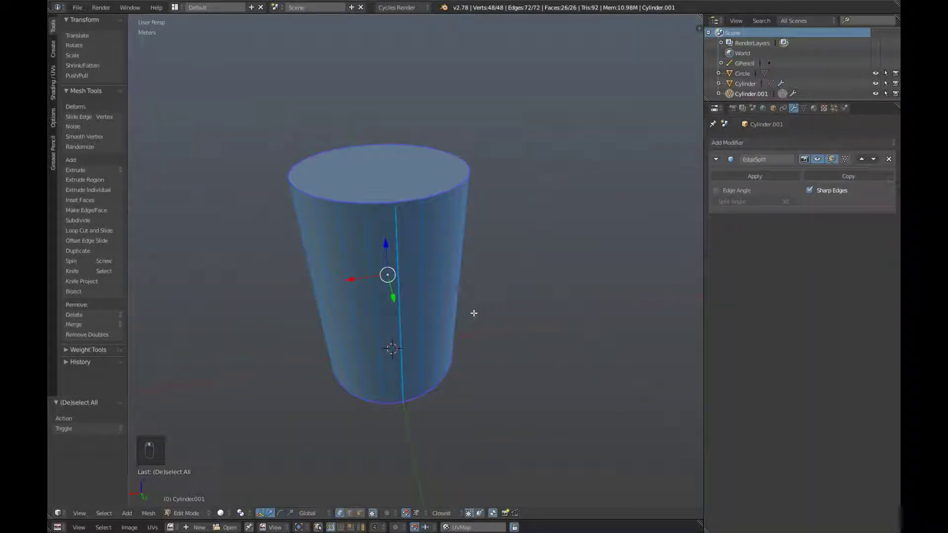
middle_click_drag(469, 280, 398, 299, "shift")
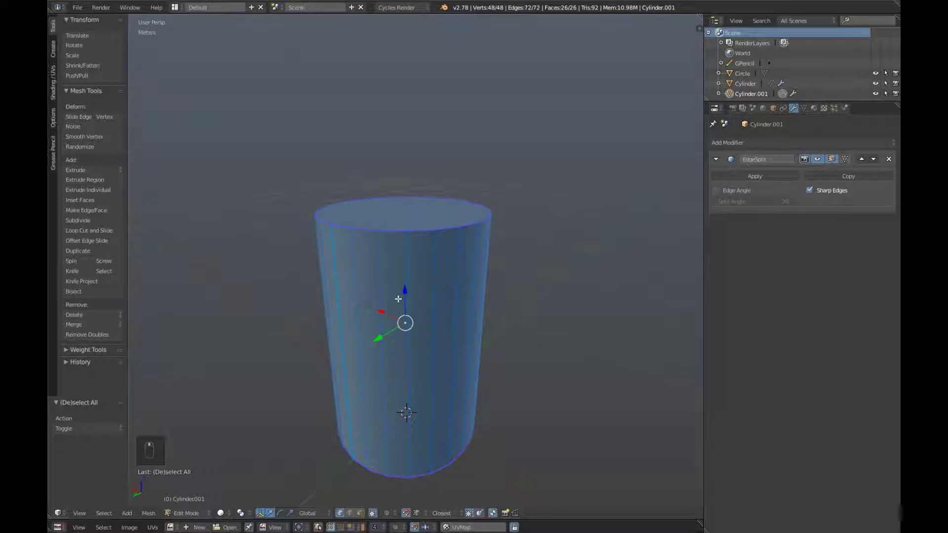
key("Tab")
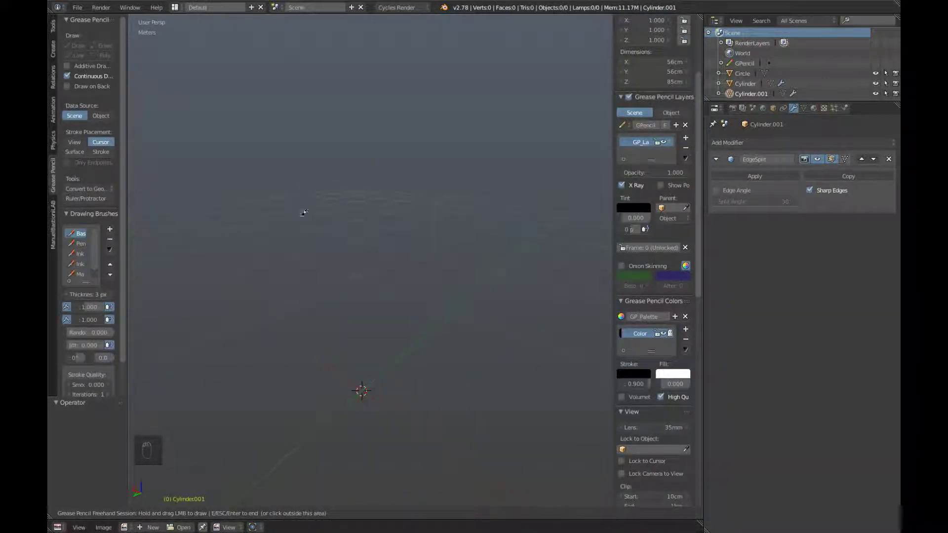
Step: On an empty layer, sketch a Grease Pencil square with three arrows pointing down at a jagged line along its top edge
mouse_move(278, 226)
left_mouse_down()
mouse_move(271, 351)
mouse_move(411, 349)
mouse_move(410, 227)
mouse_move(288, 228)
left_mouse_up()
mouse_move(297, 154)
left_mouse_down()
mouse_move(285, 196)
mouse_move(305, 201)
left_mouse_up()
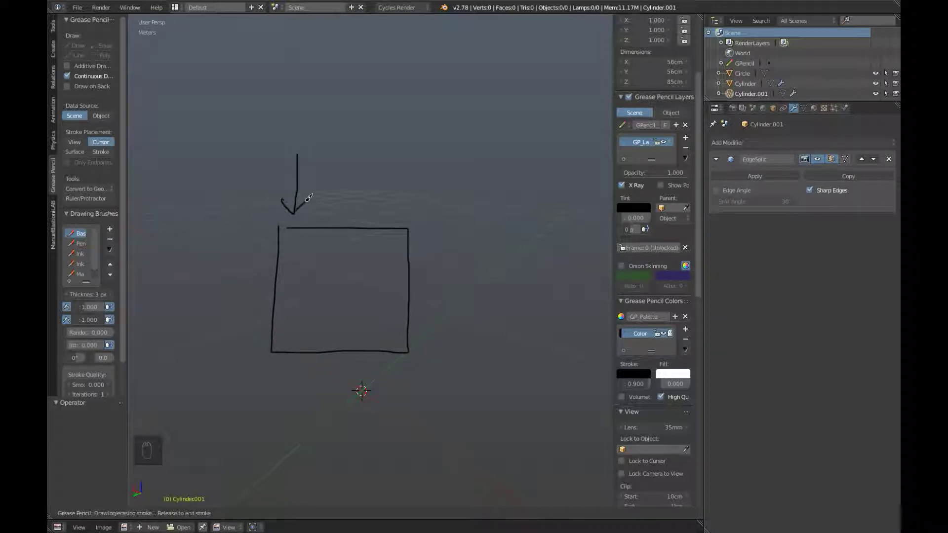
left_click_drag(363, 159, 333, 188)
mouse_move(387, 158)
left_mouse_down()
mouse_move(387, 206)
mouse_move(399, 196)
left_mouse_up()
left_click_drag(284, 226, 390, 219)
Step: Sketch a second Grease Pencil outline with a notch in its side, three arrows pointing towards it, and retraced notch edges
mouse_move(440, 53)
left_mouse_down()
mouse_move(440, 88)
mouse_move(518, 82)
mouse_move(448, 195)
mouse_move(571, 179)
mouse_move(554, 35)
mouse_move(446, 51)
left_mouse_up()
mouse_move(320, 79)
left_mouse_down()
mouse_move(411, 73)
mouse_move(376, 91)
left_mouse_up()
left_click_drag(331, 117, 417, 111)
mouse_move(399, 103)
left_mouse_down()
mouse_move(412, 106)
mouse_move(392, 126)
left_mouse_up()
left_click_drag(343, 159, 419, 155)
mouse_move(399, 151)
left_mouse_down()
mouse_move(415, 152)
mouse_move(407, 159)
left_mouse_up()
left_click_drag(441, 88, 532, 92)
mouse_move(474, 124)
left_mouse_down()
mouse_move(507, 132)
mouse_move(437, 133)
left_mouse_up()
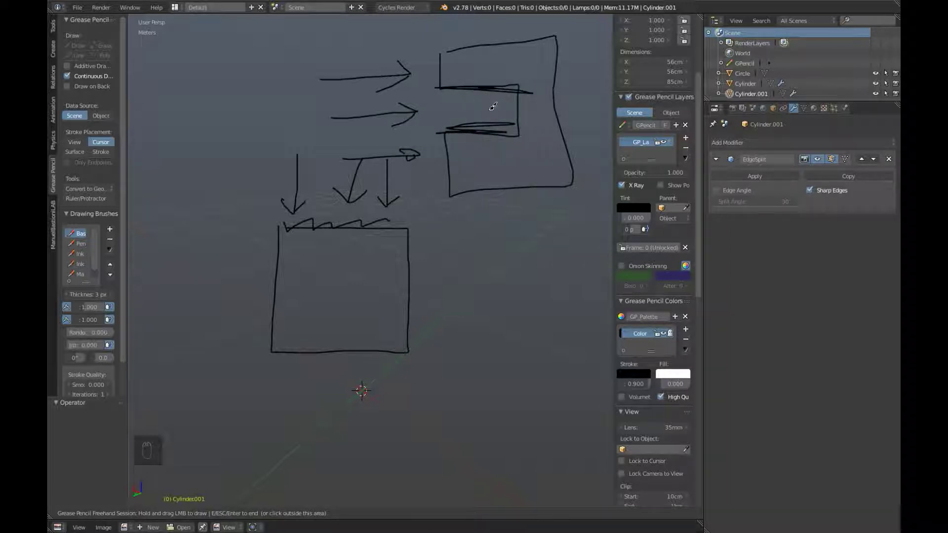
Step: Sketch a larger Grease Pencil outline around the notched shape, with a narrow channel reaching into the notch and small arrows towards the notch edges
mouse_move(421, 50)
left_mouse_down()
mouse_move(442, 105)
mouse_move(505, 100)
mouse_move(464, 113)
mouse_move(408, 223)
mouse_move(594, 188)
mouse_move(530, 29)
mouse_move(421, 35)
left_mouse_up()
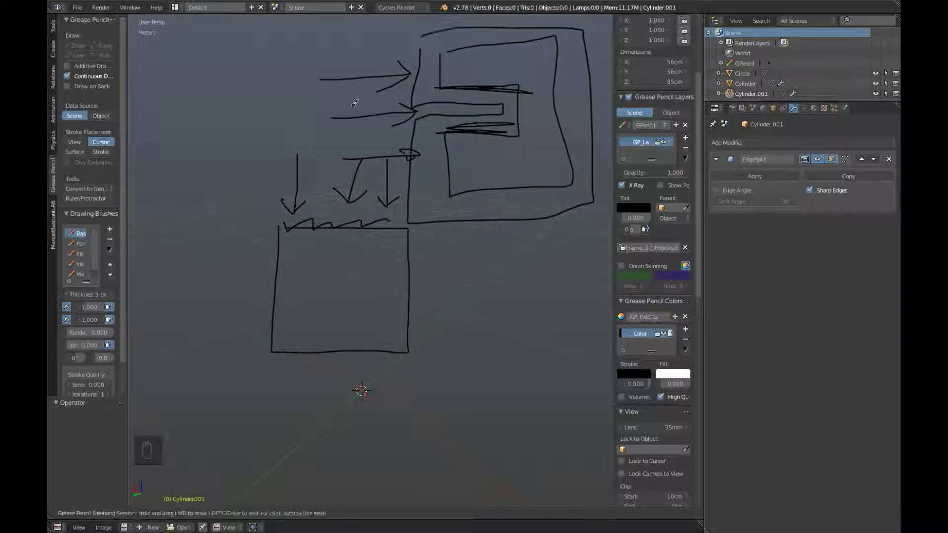
mouse_move(470, 105)
left_mouse_down()
mouse_move(466, 96)
mouse_move(449, 101)
mouse_move(477, 104)
mouse_move(455, 127)
mouse_move(466, 119)
left_mouse_up()
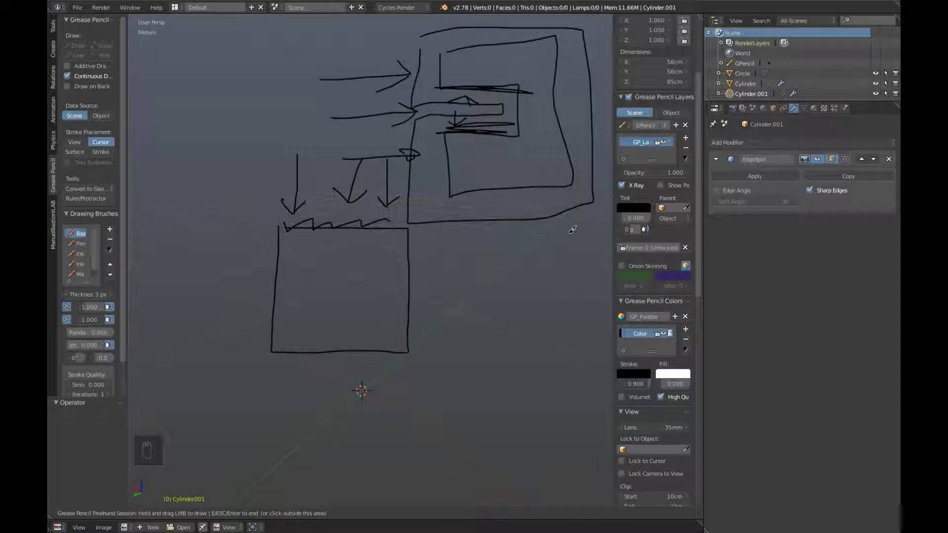
Step: Finish drawing, delete the active Grease Pencil frame, and show the layer with the low-poly cylinder without the properties sidebar
key("Escape")
key("d+x")
key("n")
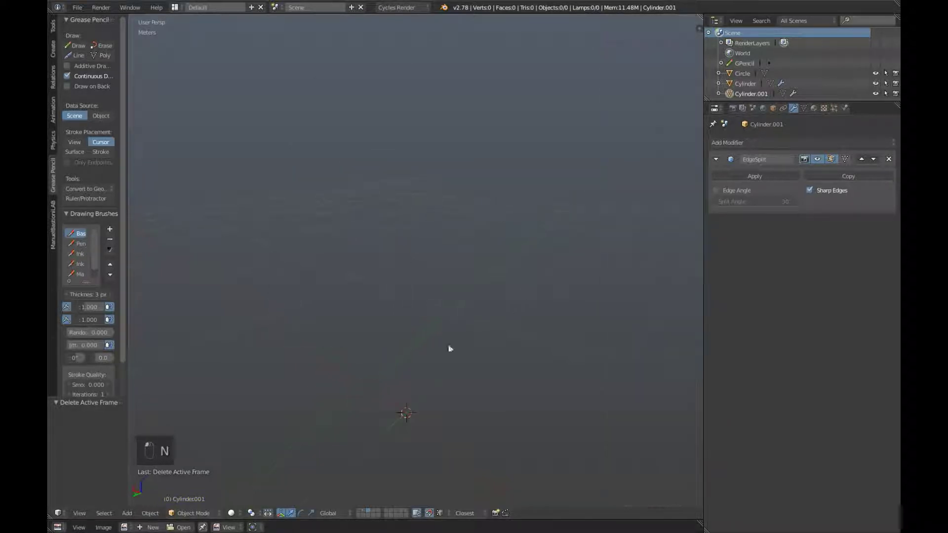
left_click(363, 514)
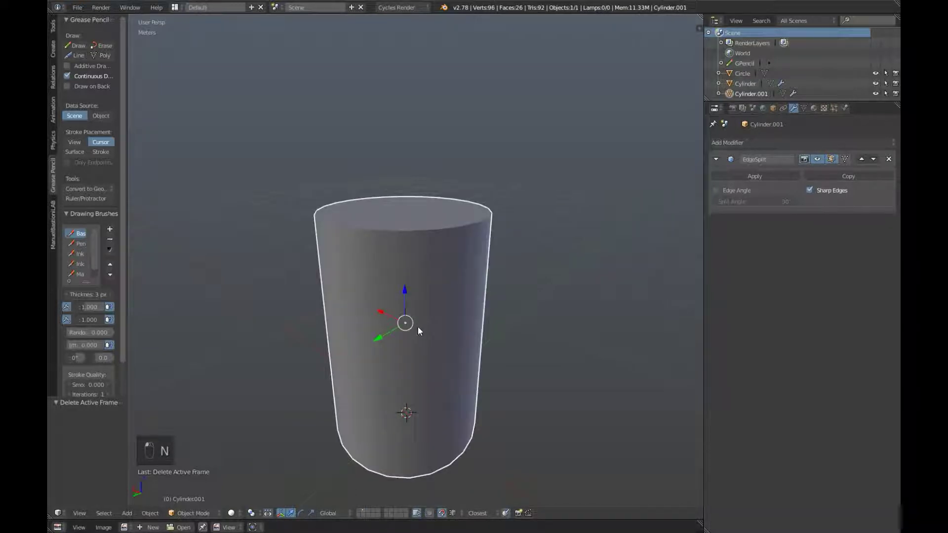
Step: Triangulate all faces of the low-poly cylinder and return to Object Mode
middle_click_drag(417, 327, 427, 286)
scroll(427, 286, "down", 2)
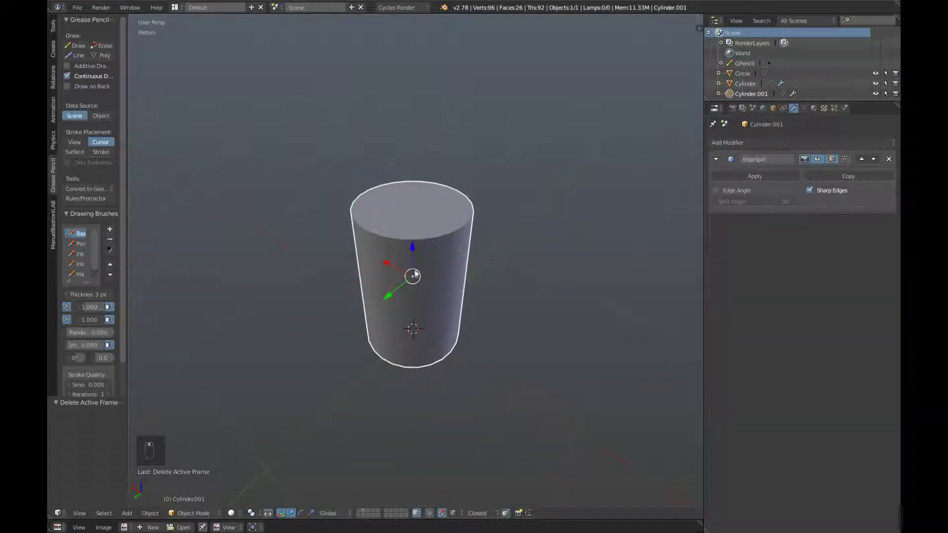
scroll(416, 275, "up", 3)
scroll(414, 259, "up", 3, "shift")
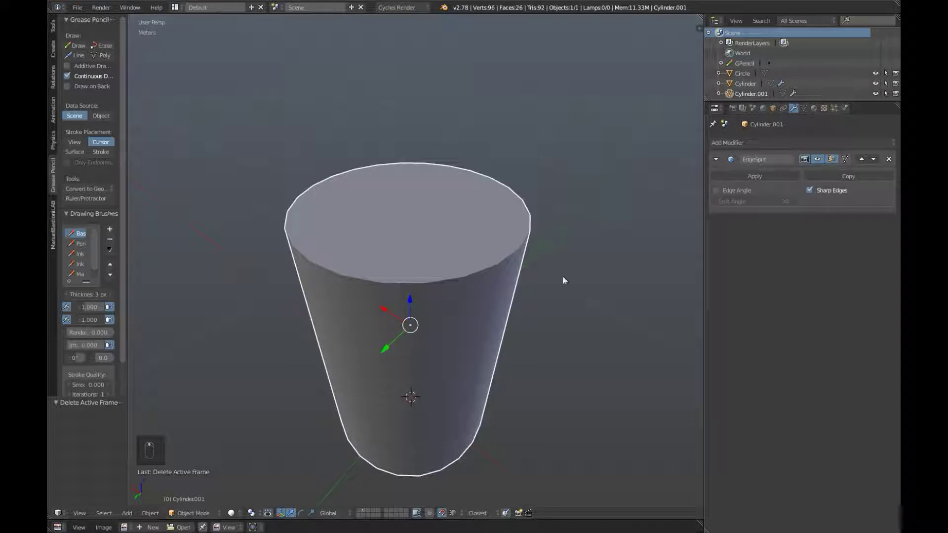
key("Tab")
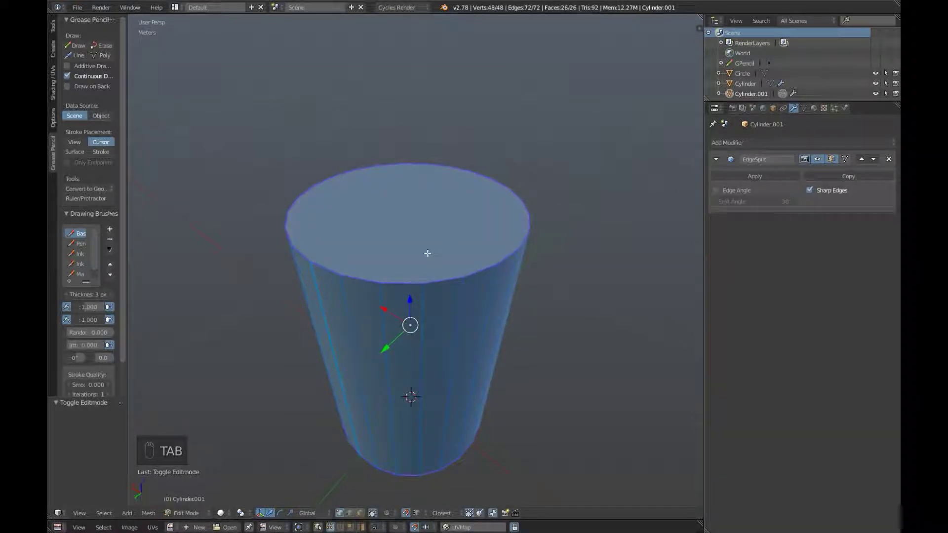
key("space")
type("triangulate")
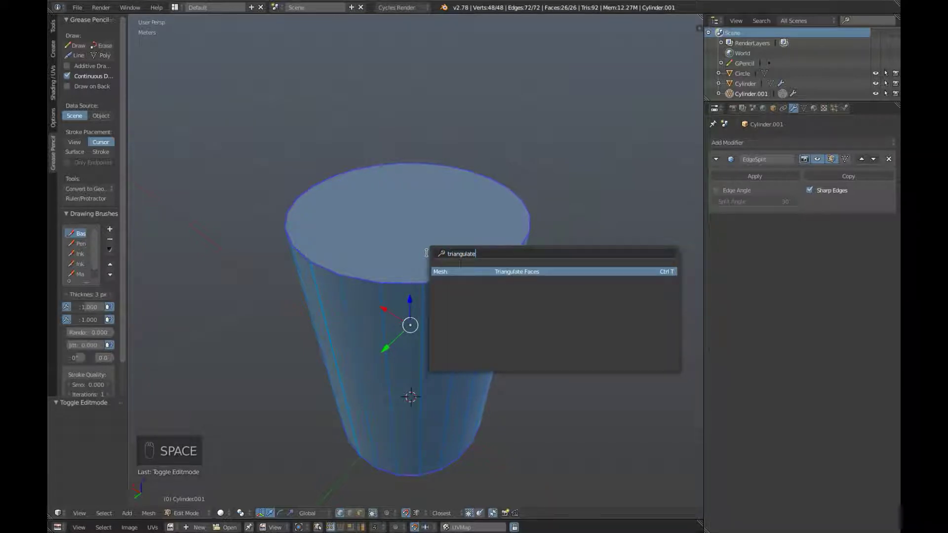
key("Return")
scroll(409, 296, "down", 4)
key("Tab")
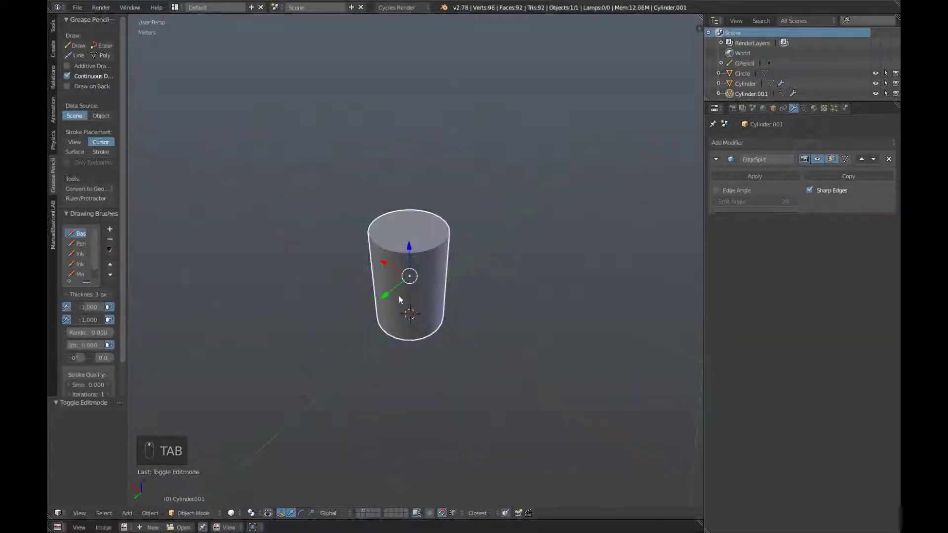
scroll(386, 294, "up", 4)
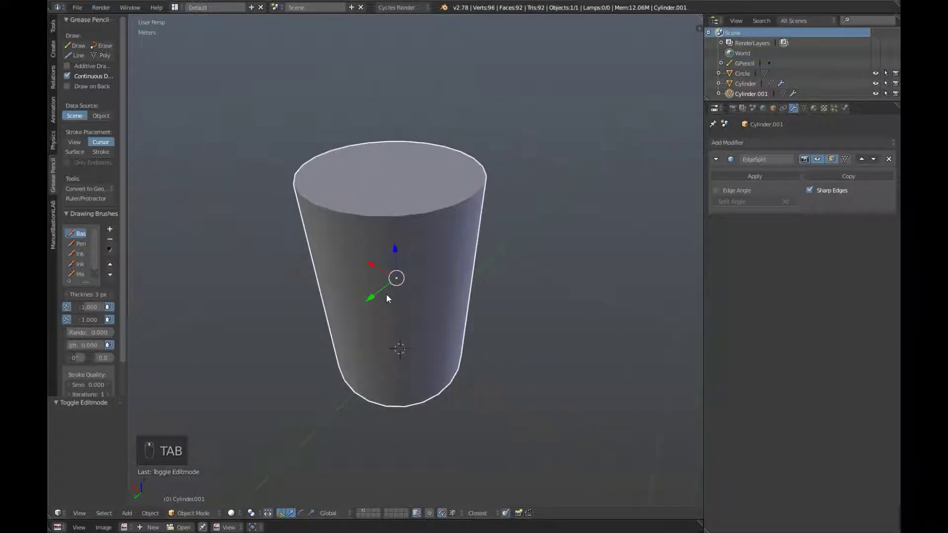
key("ctrl+z")
key("ctrl+z")
key("ctrl+z")
key("ctrl+z")
key("ctrl+z")
key("ctrl+z")
key("ctrl+z")
key("ctrl+z")
key("ctrl+z")
key("ctrl+z")
key("ctrl+z")
key("ctrl+z")
key("ctrl+z")
key("ctrl+z")
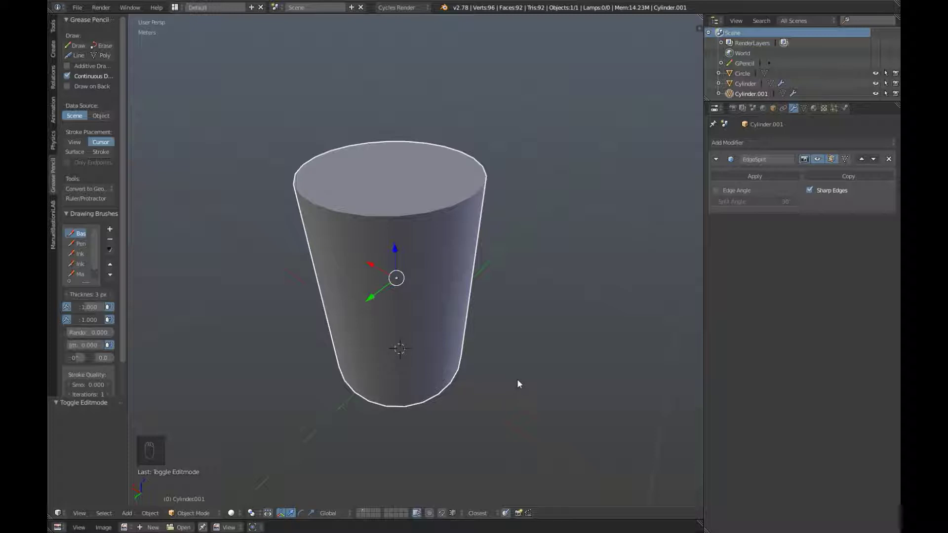
Step: Duplicate the low-poly cylinder in place, move the copy to the layer directly below its own, and show that layer
key("shift+d")
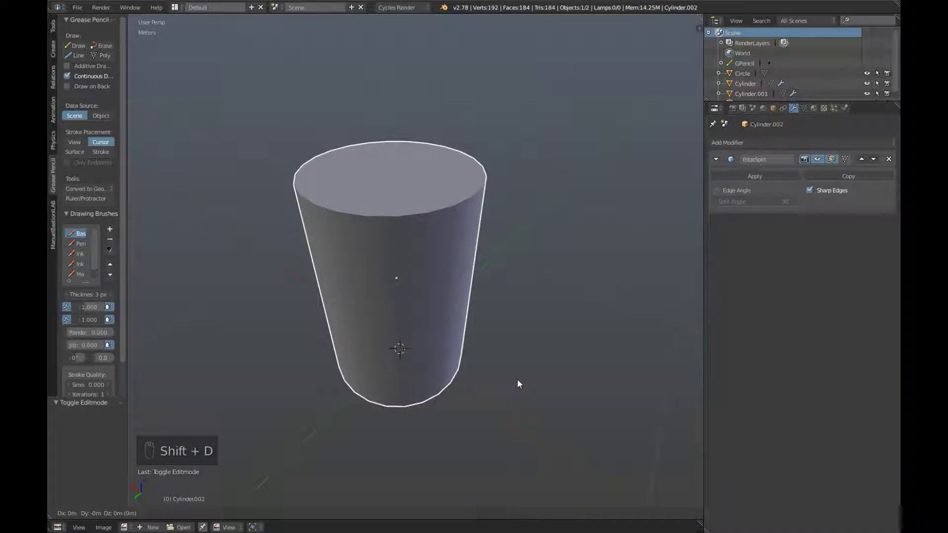
right_click(518, 380)
key("m")
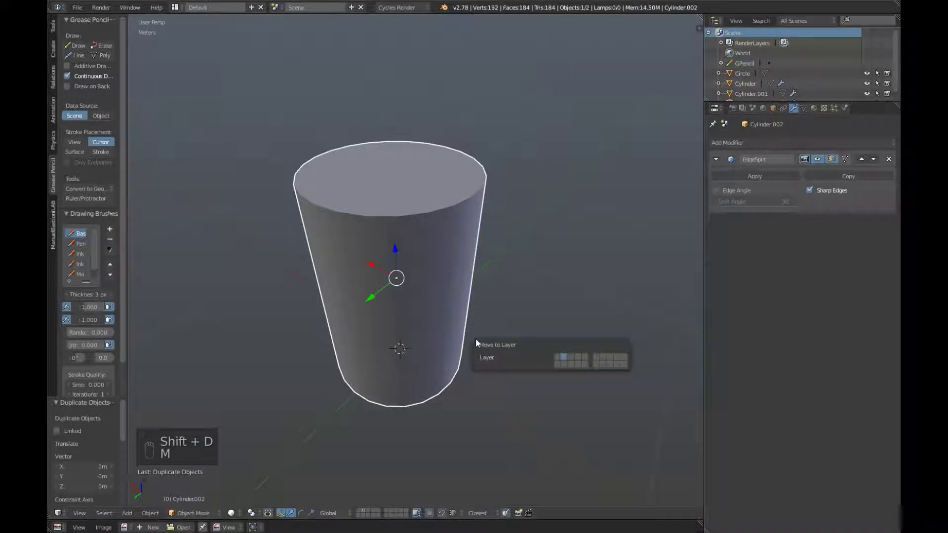
left_click(564, 365)
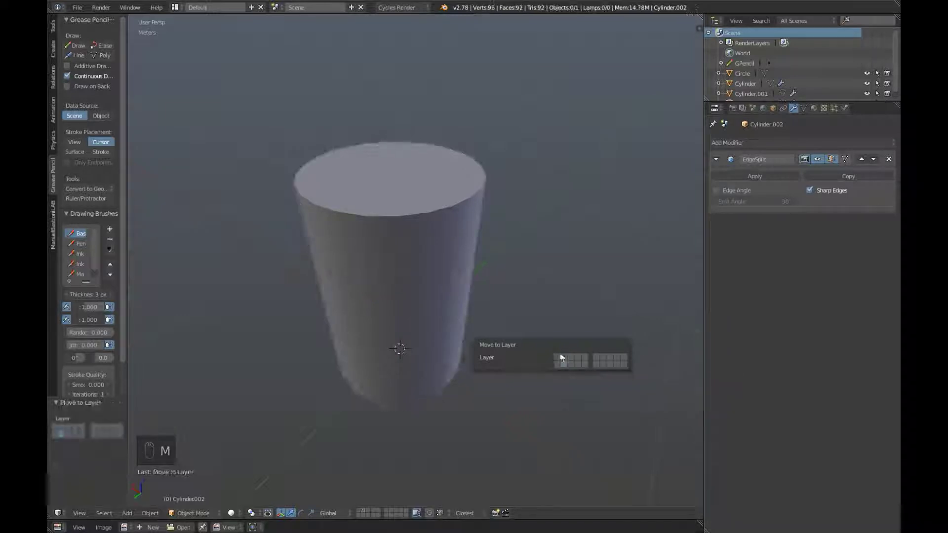
left_click(363, 517)
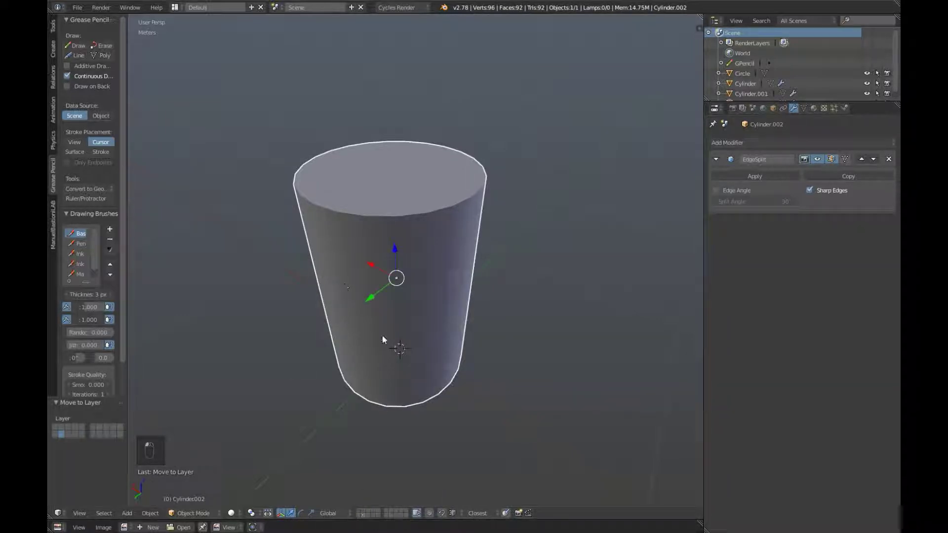
Step: Expand the duplicate cylinder's whole mesh outward along its normals by 0.035 (3.5 cm) with Shrink/Fatten, and leave Edit Mode
key("Tab")
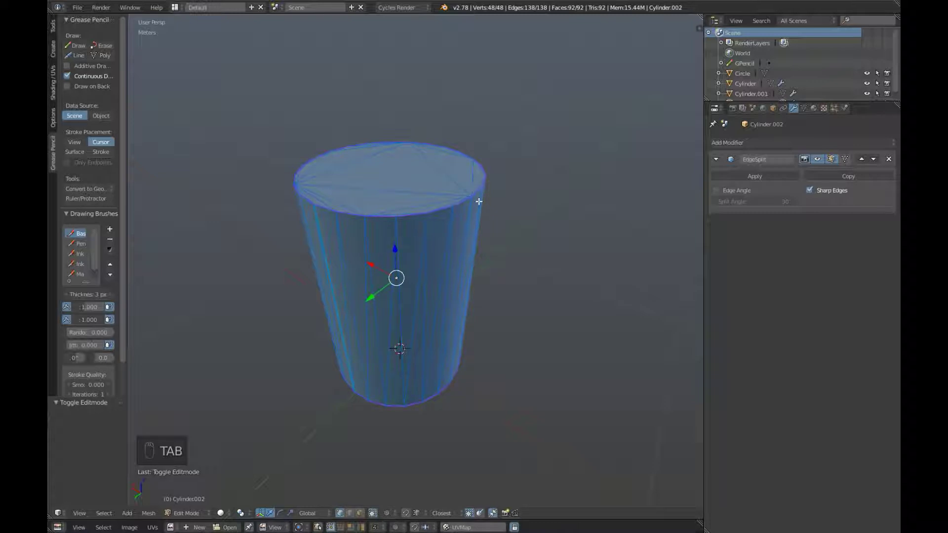
key("alt+s")
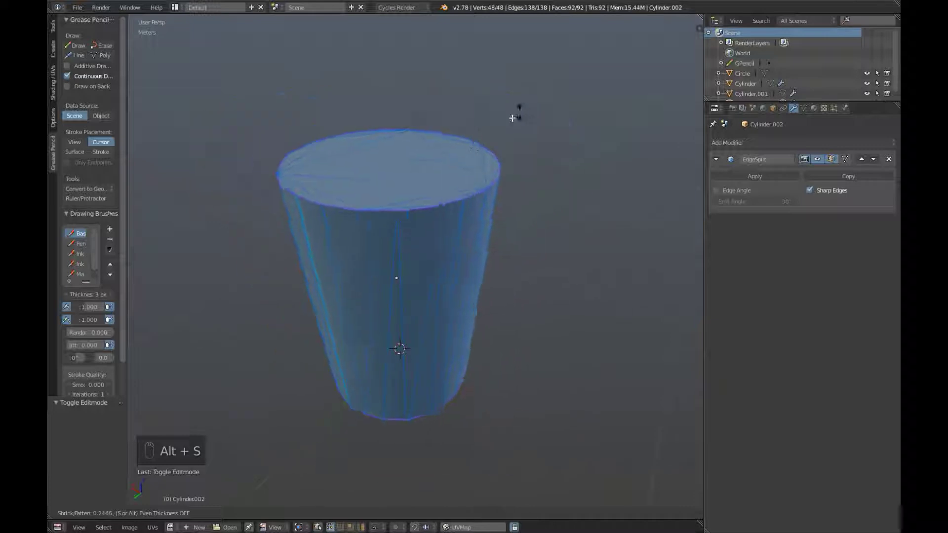
type("0.035")
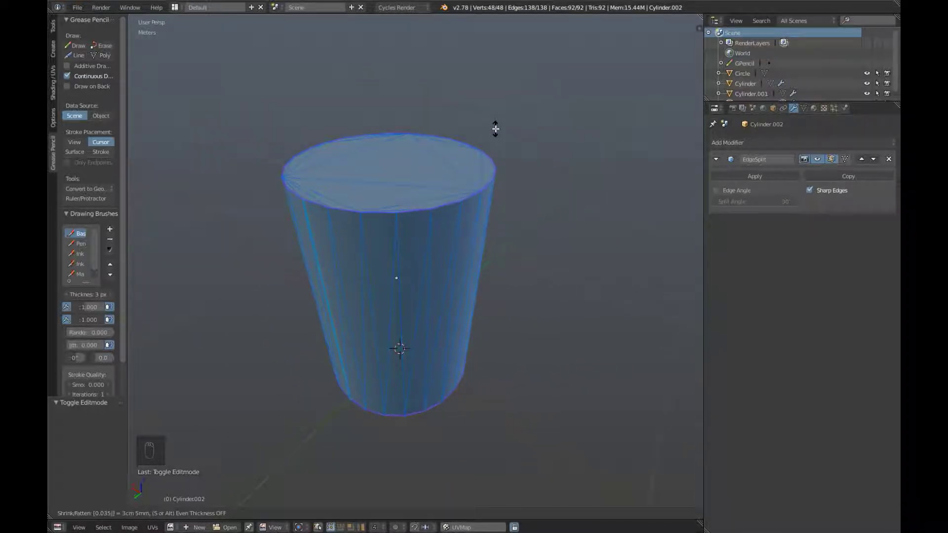
key("Return")
scroll(514, 255, "up", 3)
key("Tab")
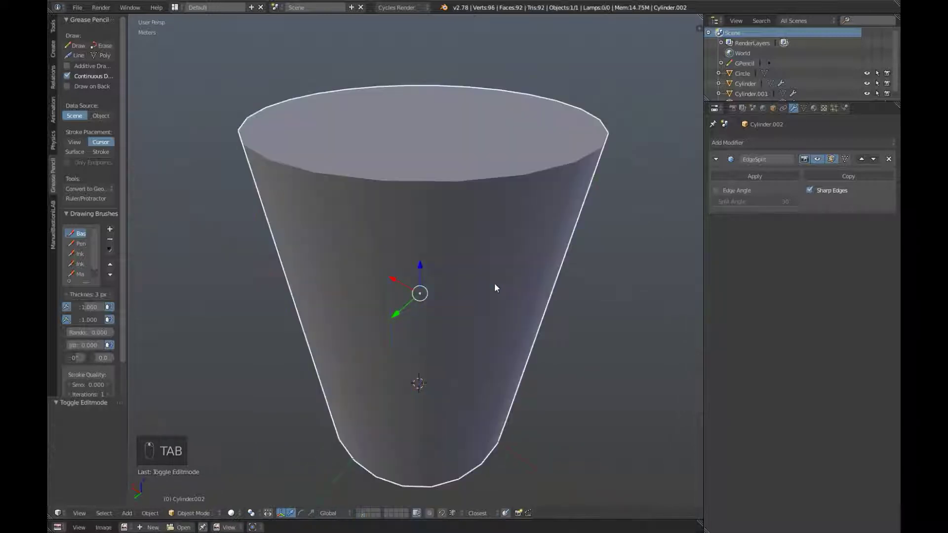
Step: Compare the layers holding the low-poly cylinder, its enlarged copy and the detailed barrel, ending on the detailed barrel
scroll(494, 280, "down", 5)
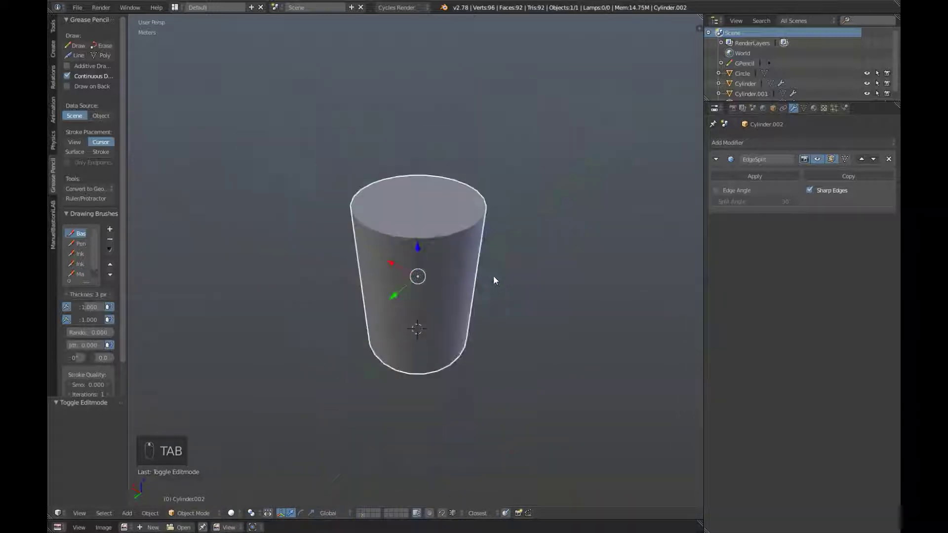
key("a")
left_click(360, 516)
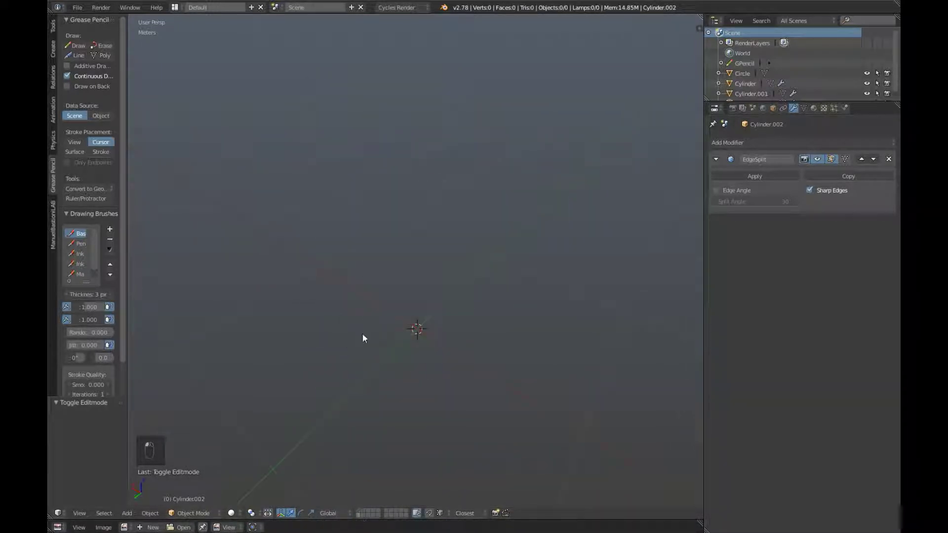
left_click(360, 511)
left_click(362, 511)
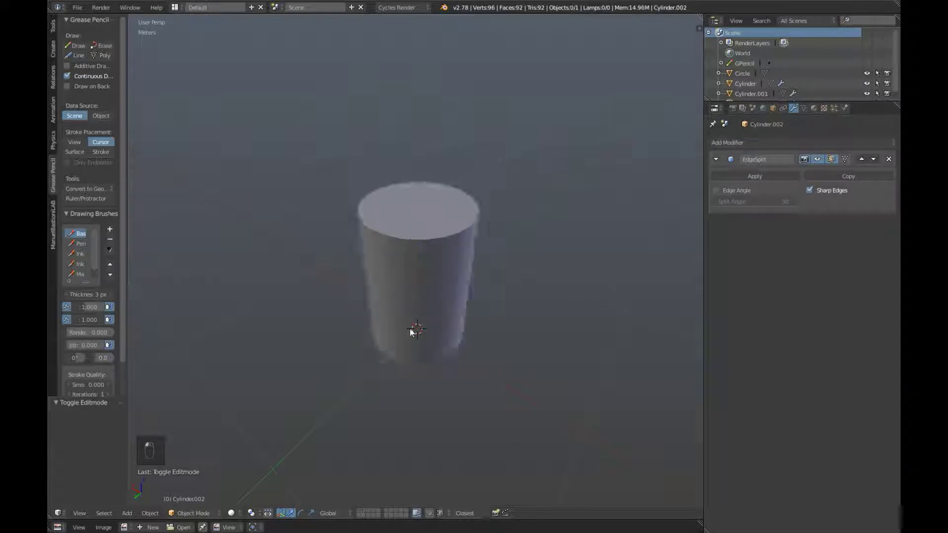
left_click(362, 512)
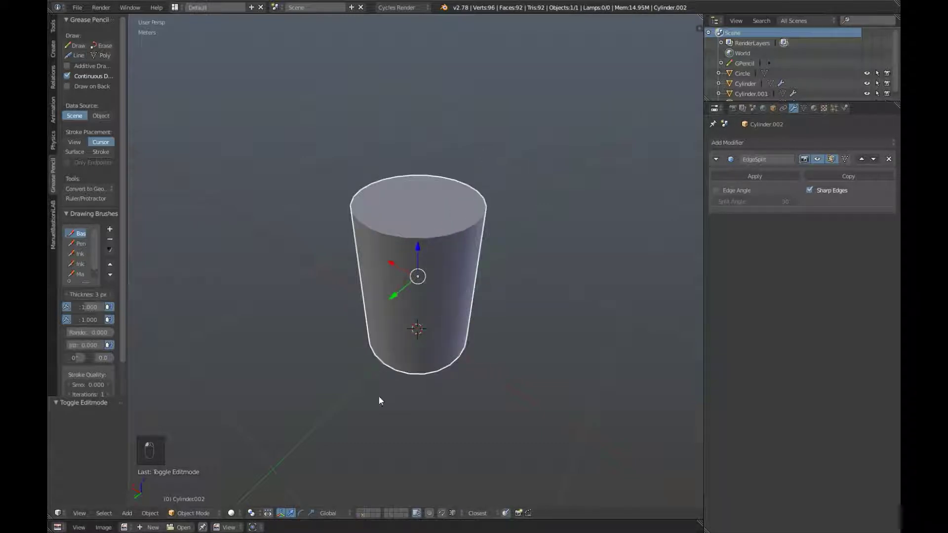
left_click(360, 513)
left_click(360, 515, "shift")
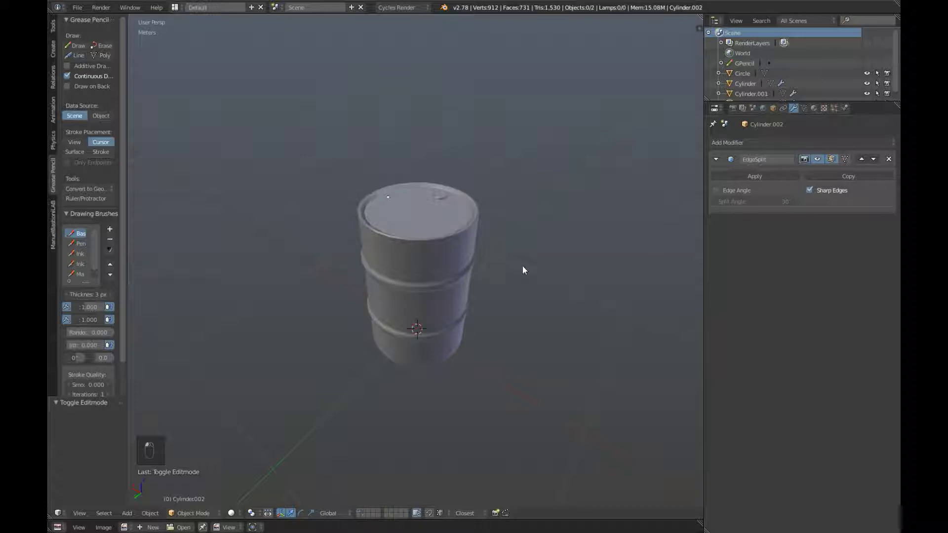
Step: Triangulate all faces of the detailed barrel body and return to Object Mode
scroll(397, 270, "up", 2)
middle_click_drag(440, 285, 419, 270)
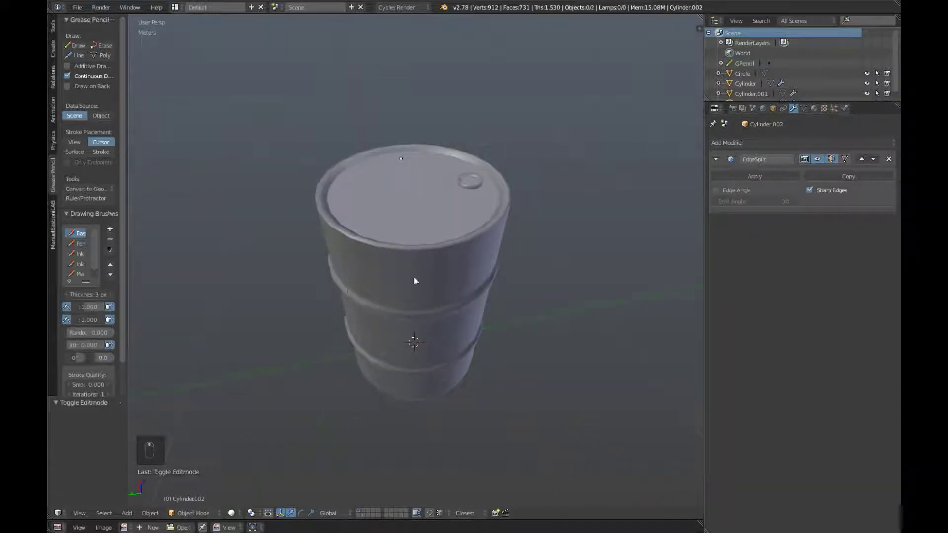
middle_click_drag(517, 335, 419, 300)
right_click(368, 228)
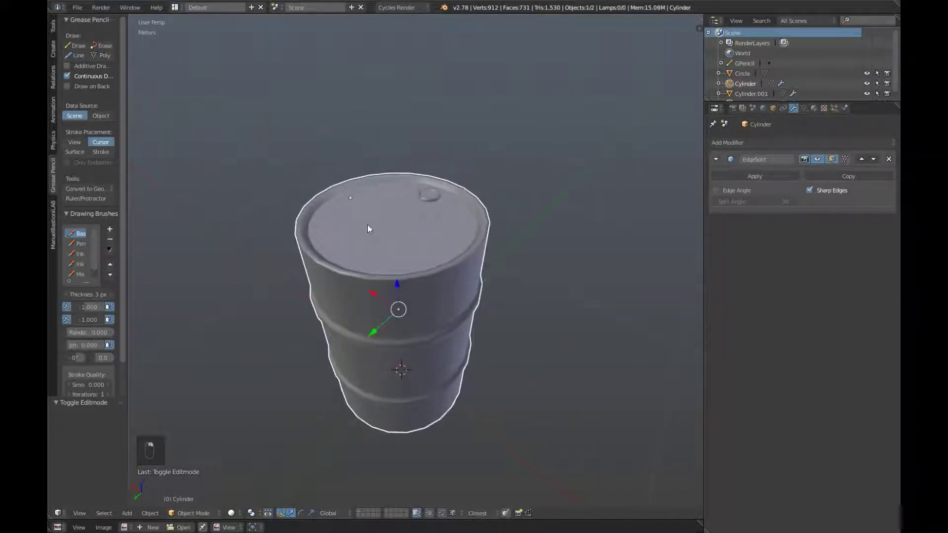
key("Tab")
key("a")
key("a")
key("a")
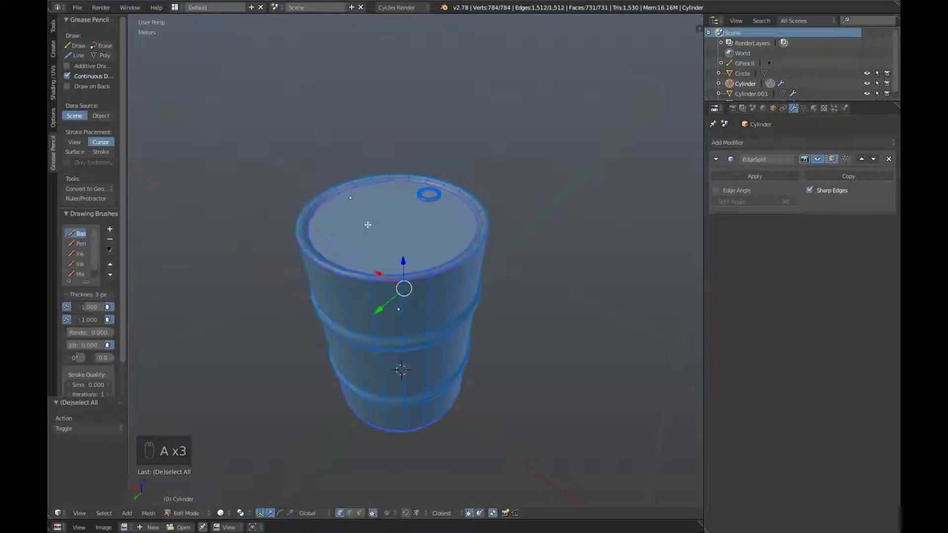
key("space")
left_click(456, 242)
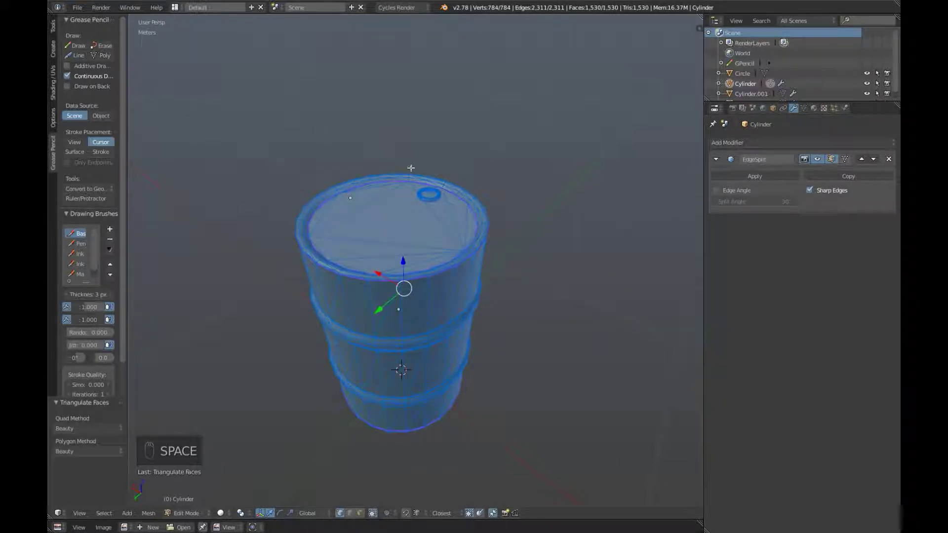
key("Tab")
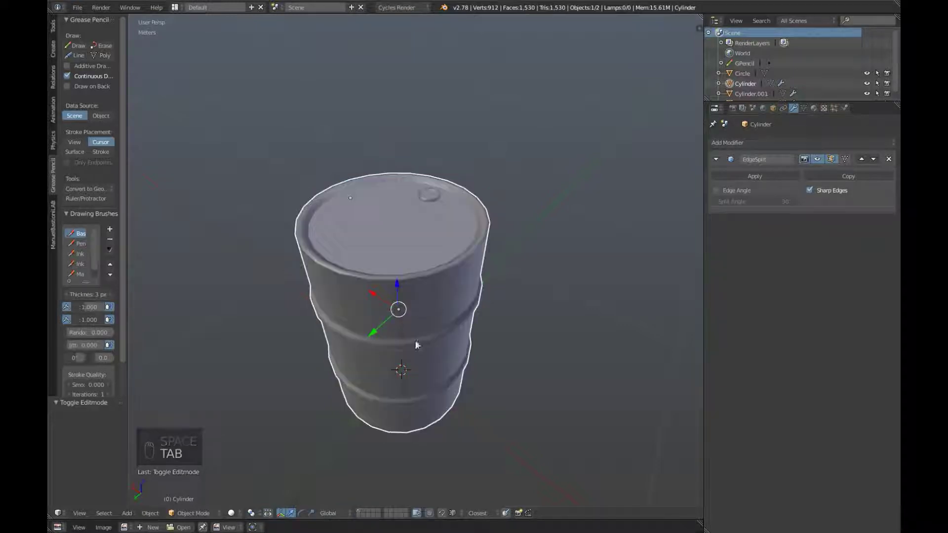
Step: Start a Wavefront OBJ export of the detailed barrel and create a Barrel_Assets folder on the Desktop
middle_click_drag(434, 359, 442, 365)
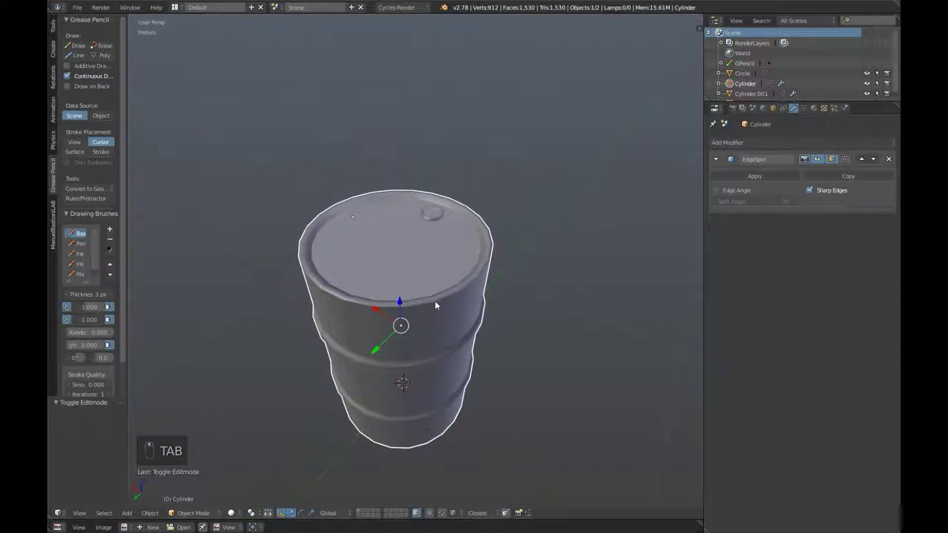
middle_click_drag(435, 305, 424, 335)
left_click(77, 8)
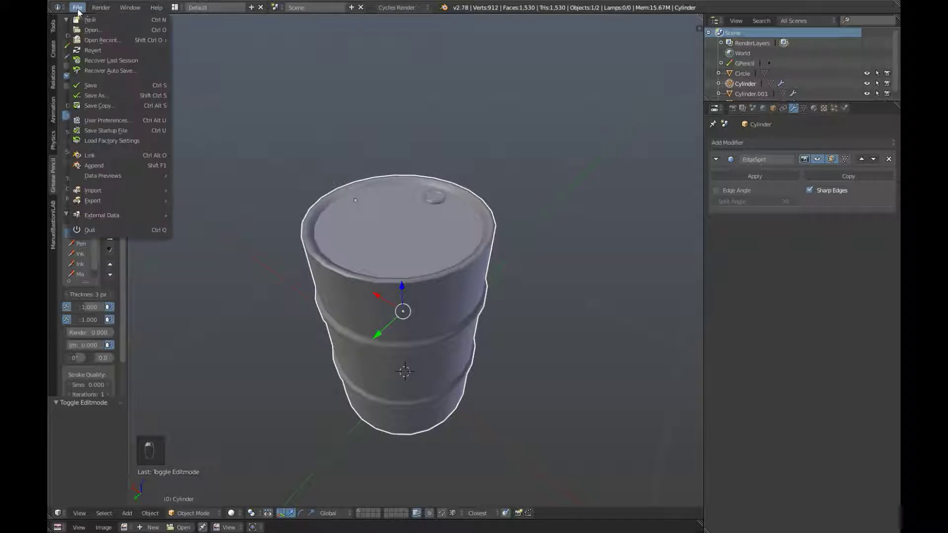
mouse_move(112, 201)
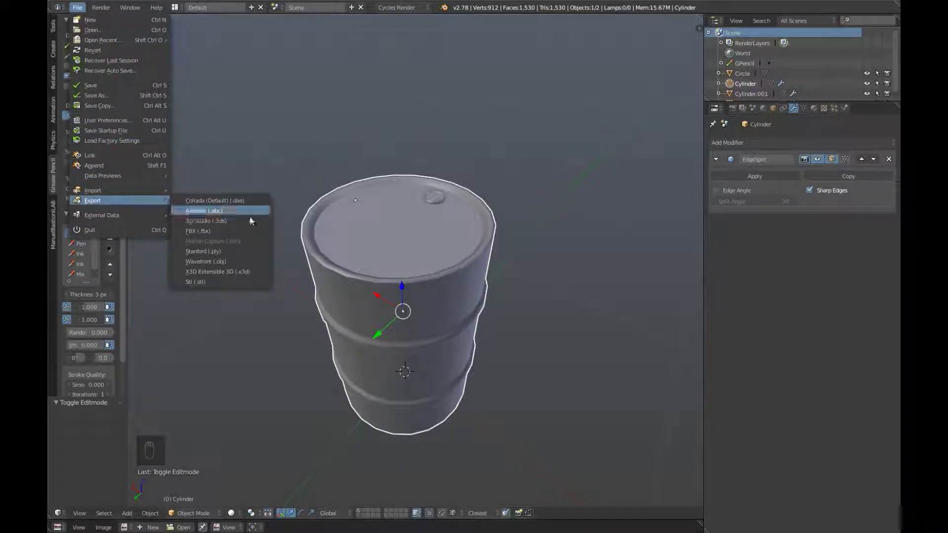
left_click(231, 261)
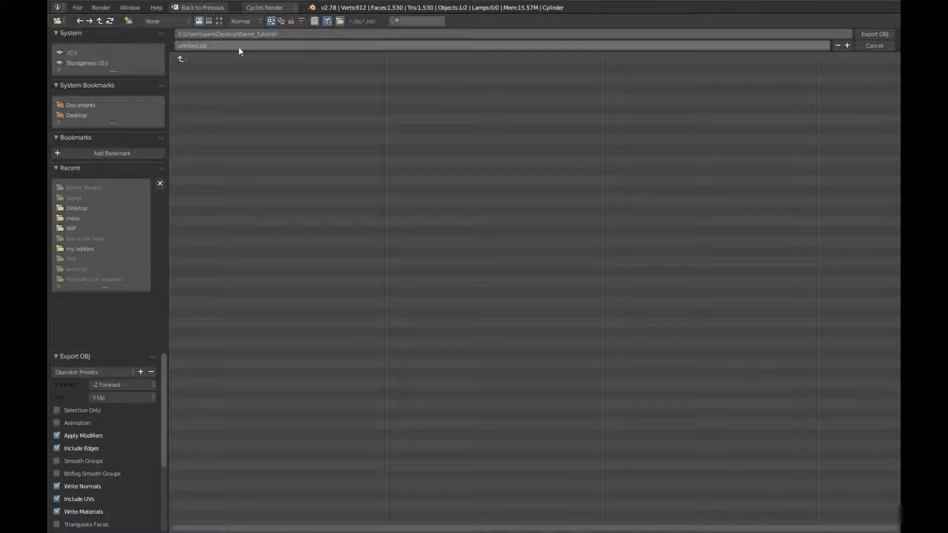
left_click(186, 59)
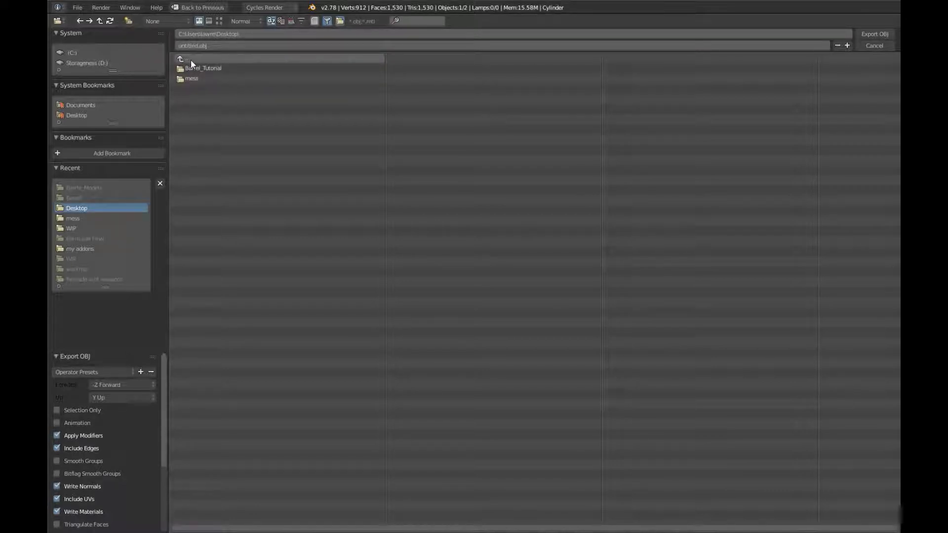
type("i")
type("Barrel_Asset")
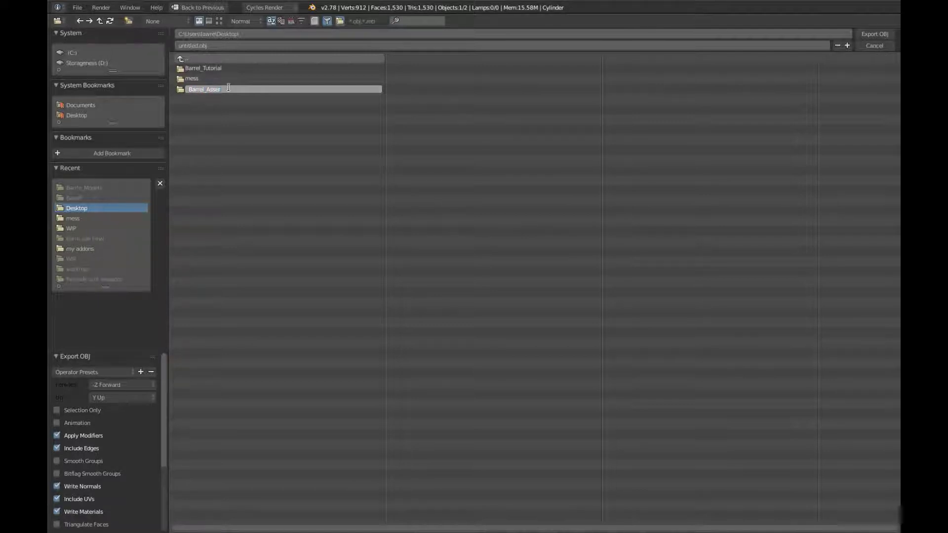
type("s")
key("Return")
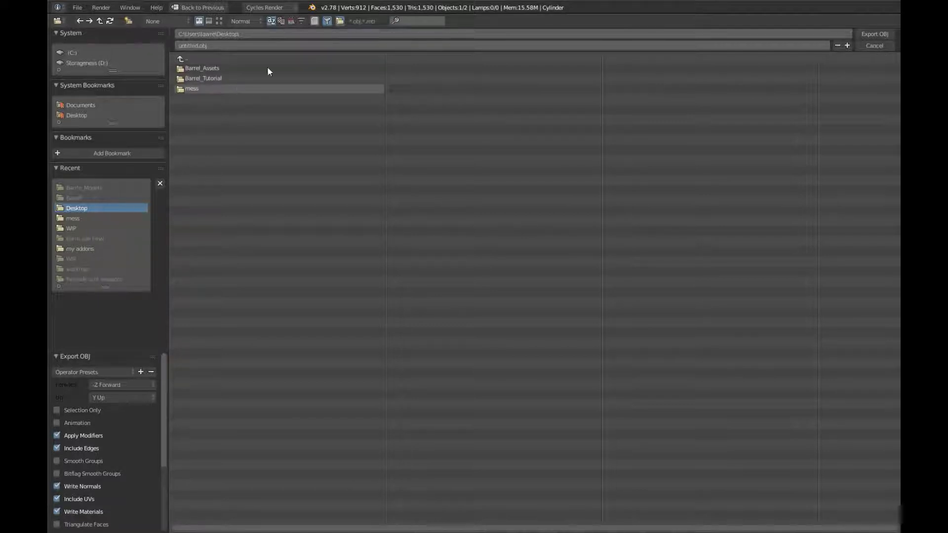
Step: Export only the selected detailed barrel into the Barrel_Assets folder as Barrel_Highpoly.obj
left_click(216, 68)
left_click(214, 43)
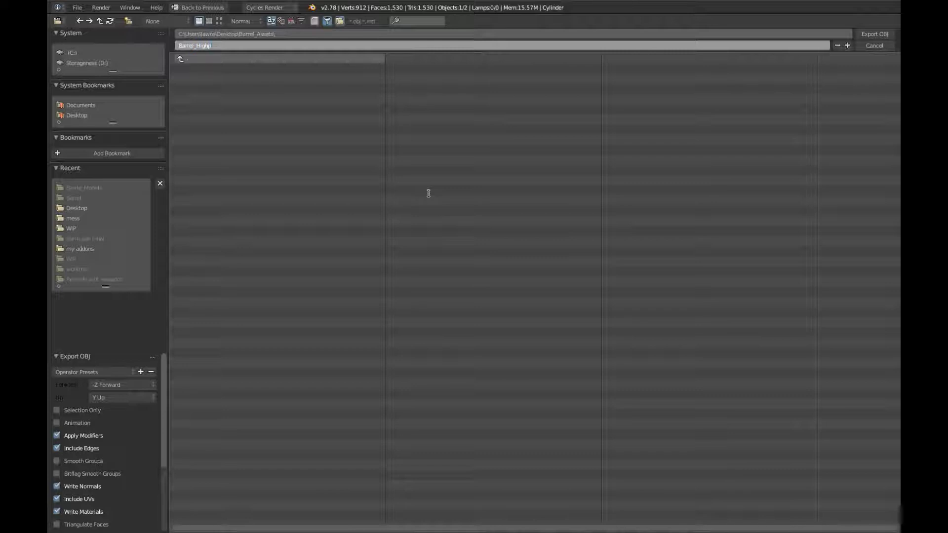
type("arrel_Highpoly")
key("Return")
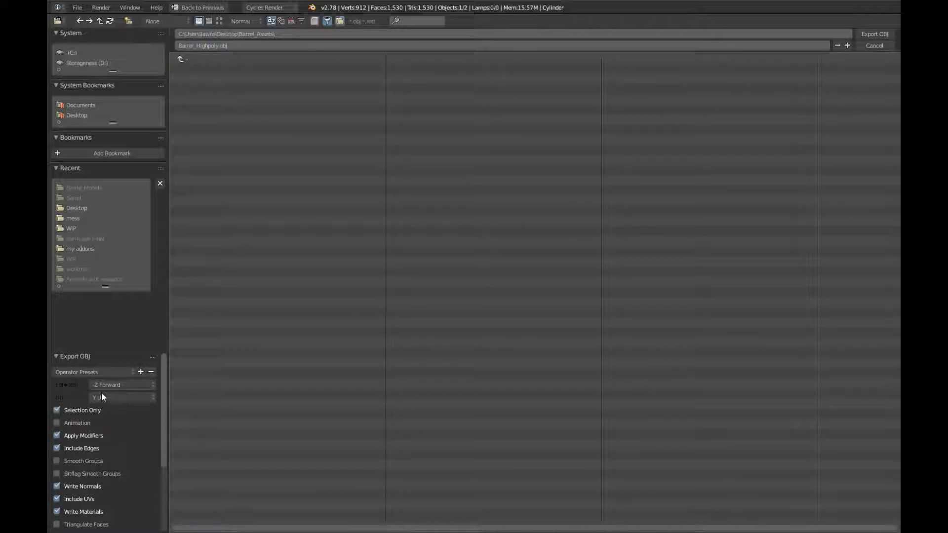
left_click(874, 34)
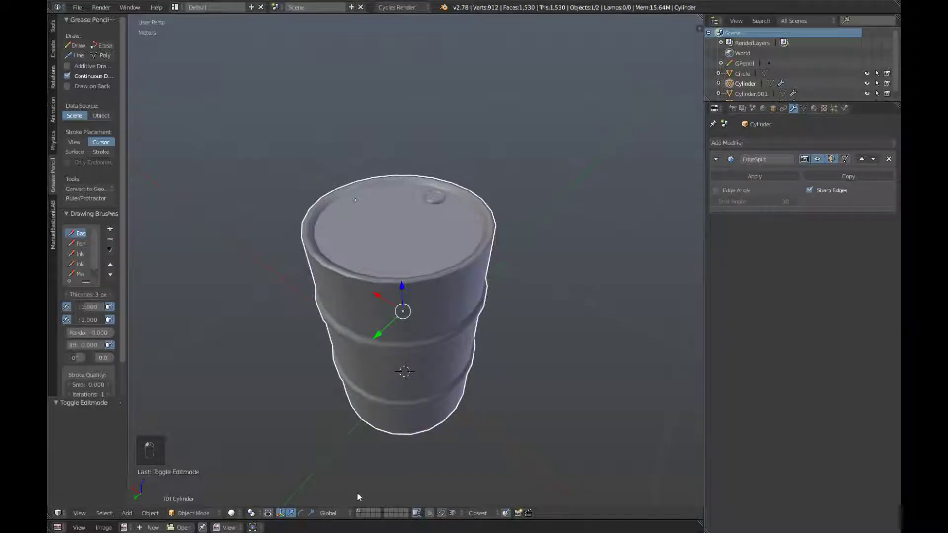
Step: Show the low-poly cylinder's layer, select the cylinder and export it to Barrel_Assets as Barrel_Lowpoly.obj
key("2")
right_click(403, 351)
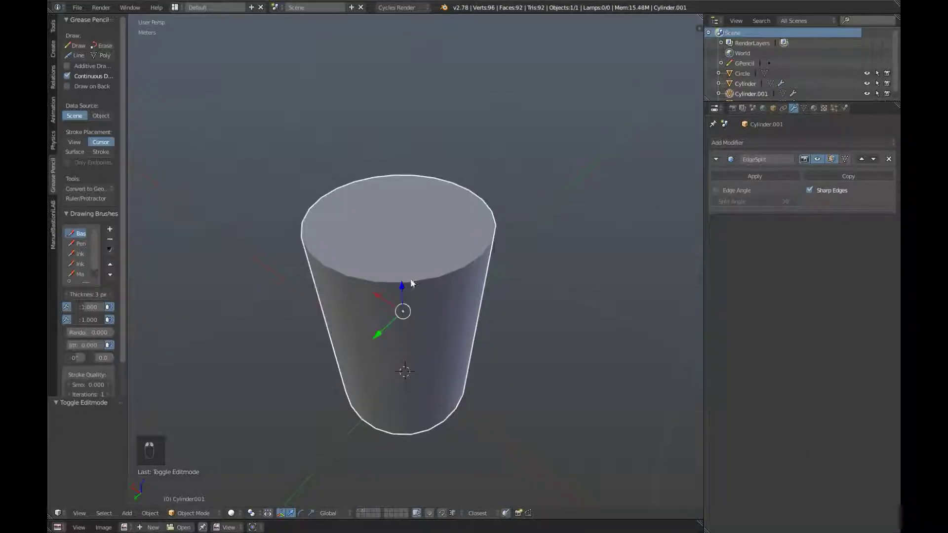
left_click(77, 8)
mouse_move(114, 201)
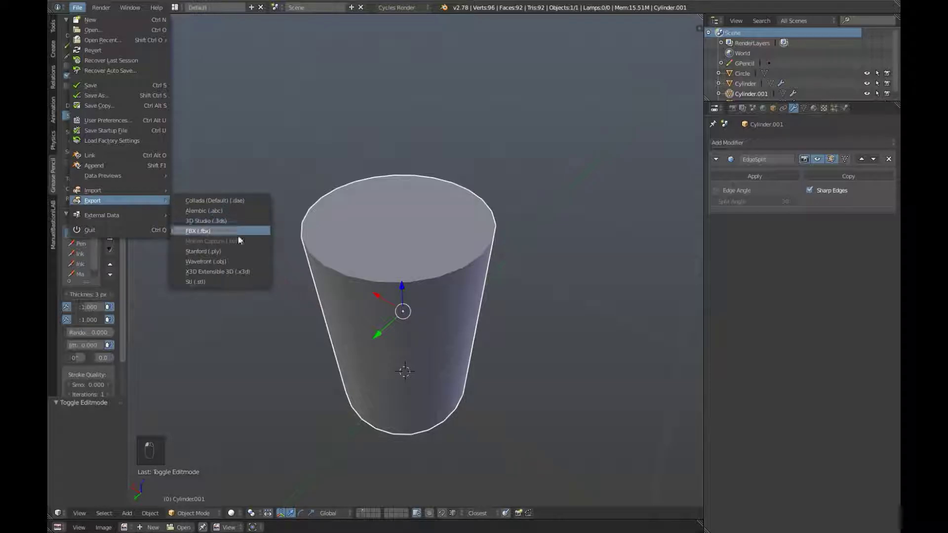
left_click(235, 258)
left_click(216, 45)
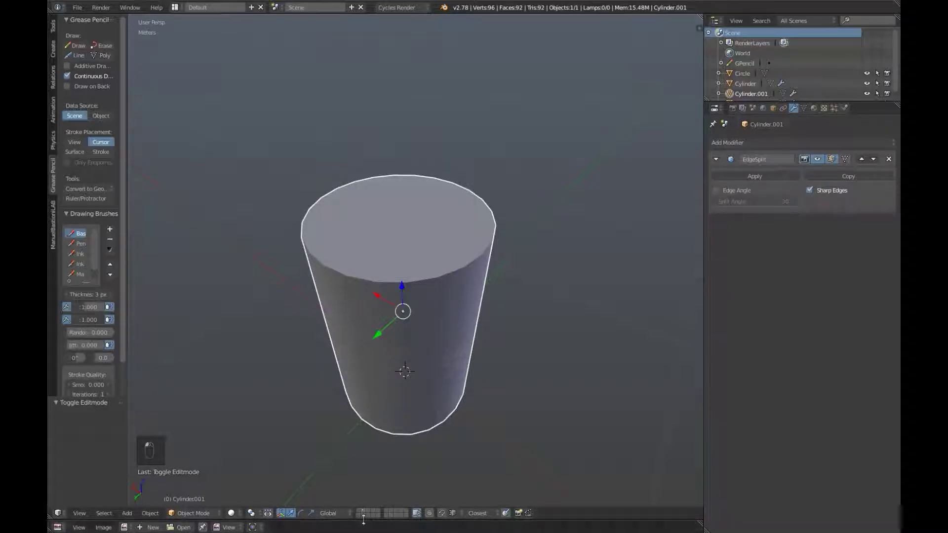
Step: Show the enlarged copy's layer, select the copy and export it to Barrel_Assets as Barrel_Cage.obj
left_click(363, 516)
right_click(406, 317)
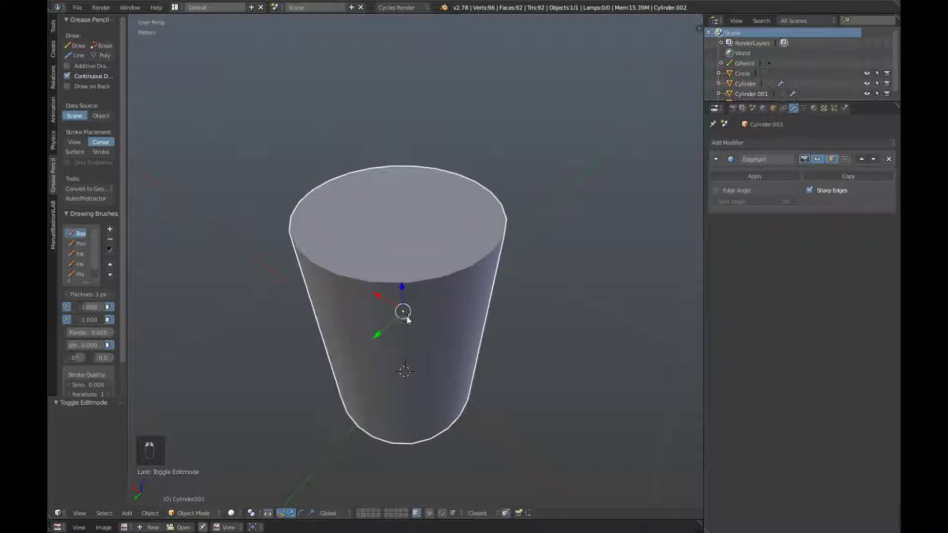
left_click(78, 7)
mouse_move(148, 200)
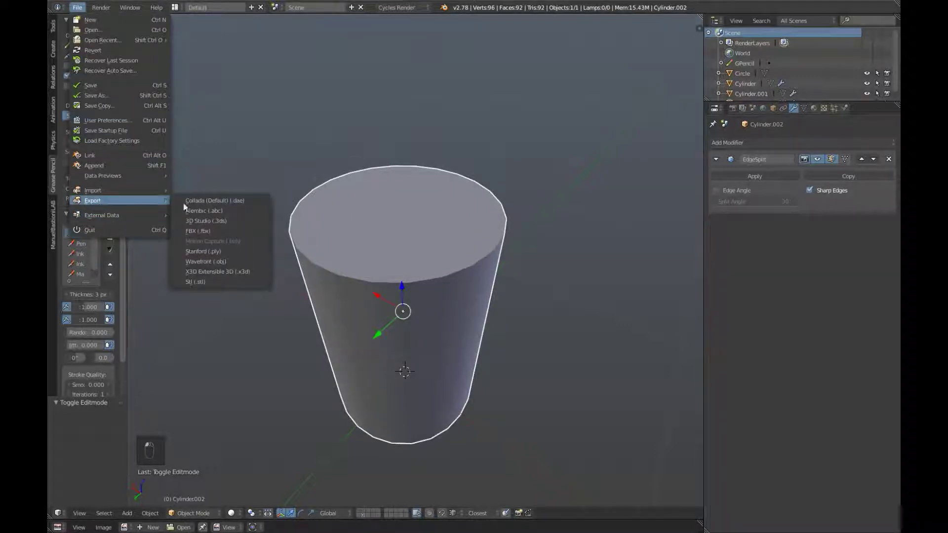
left_click(243, 261)
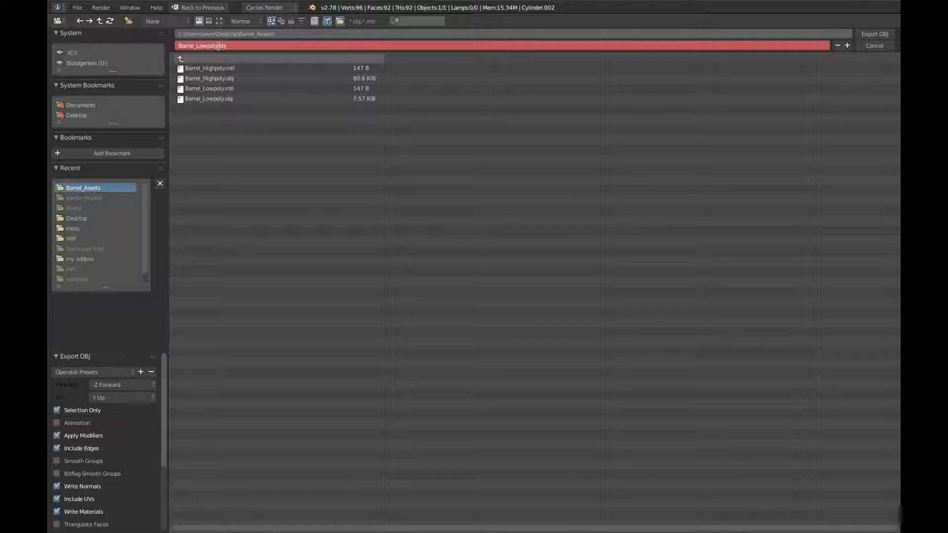
key("BackSpace")
key("BackSpace")
key("BackSpace")
key("BackSpace")
type("C")
key("Return")
left_click(871, 35)
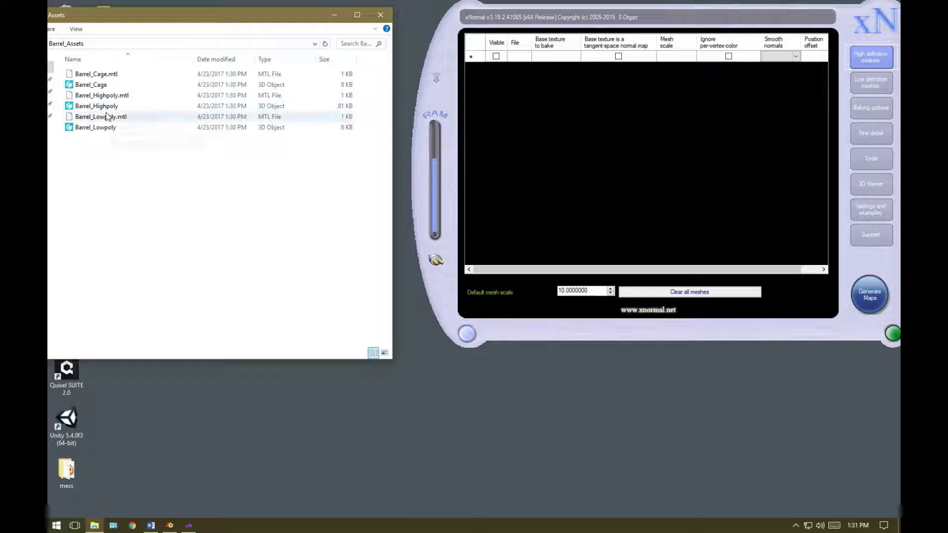
Step: In xNormal, load Barrel_Highpoly.obj as the high definition mesh and Barrel_Lowpoly.obj as the low definition mesh
left_click_drag(97, 105, 618, 138)
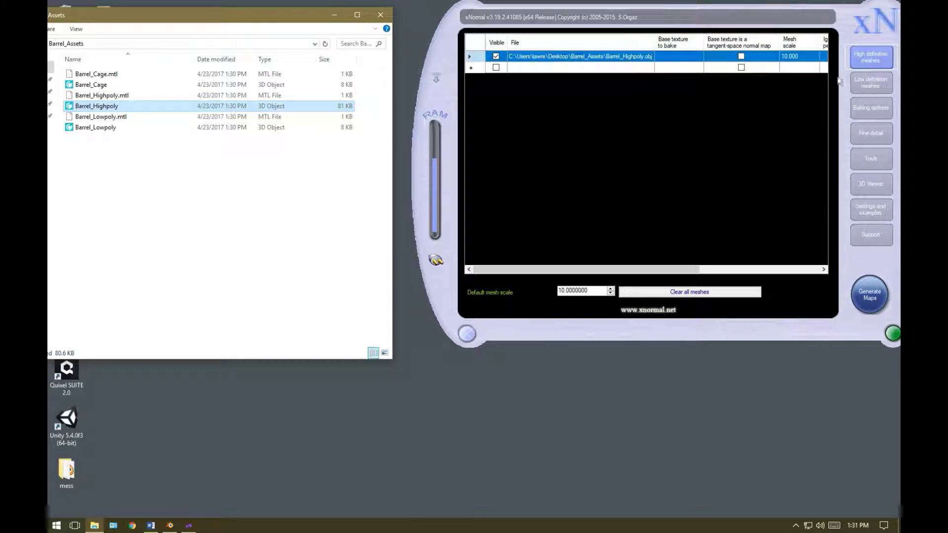
left_click(867, 85)
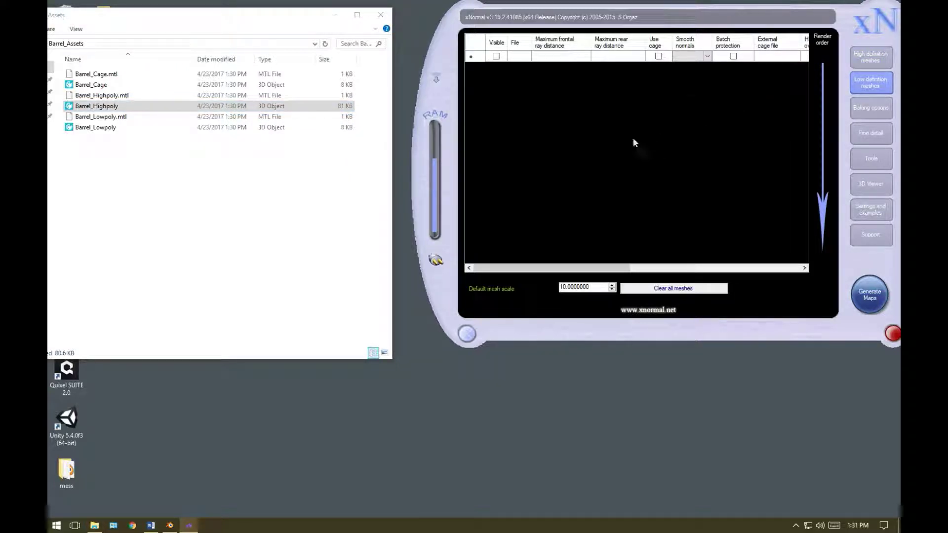
left_click_drag(95, 126, 621, 134)
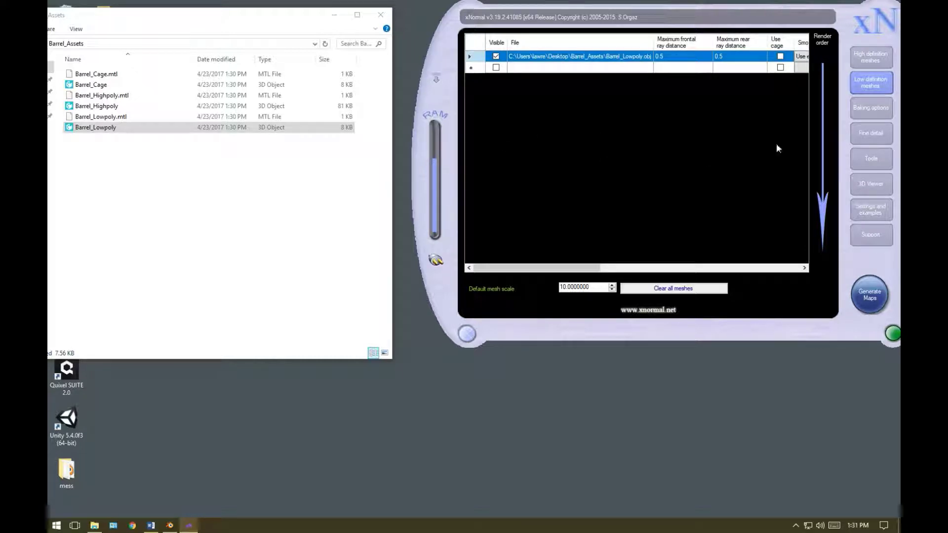
Step: Assign Barrel_Cage from the Barrel_Assets folder as the low definition mesh's external cage file, and open the baking options
right_click(583, 55)
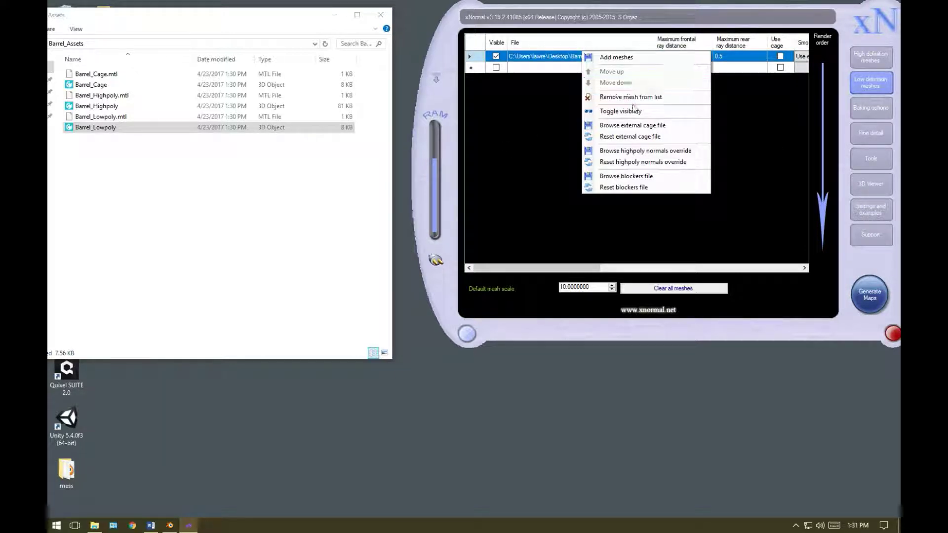
left_click(627, 124)
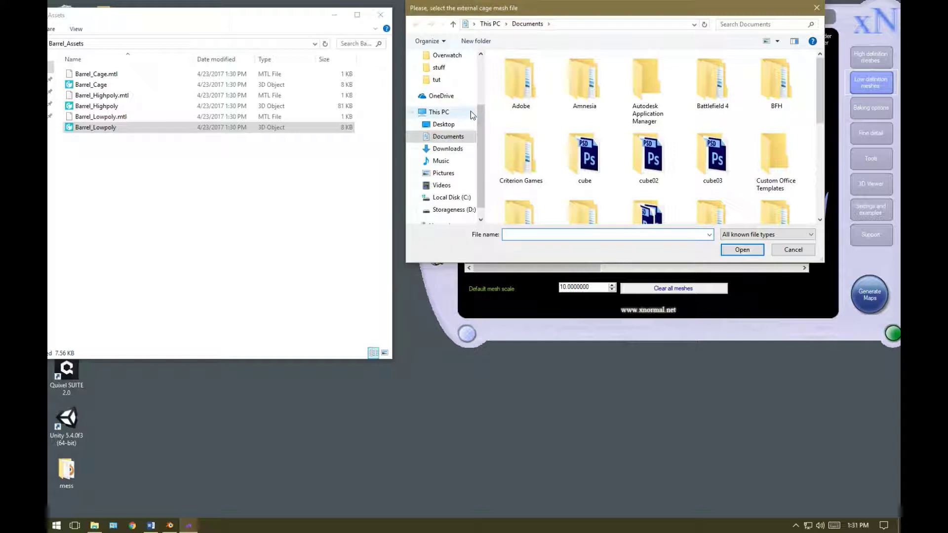
left_click(443, 124)
double_click(530, 93)
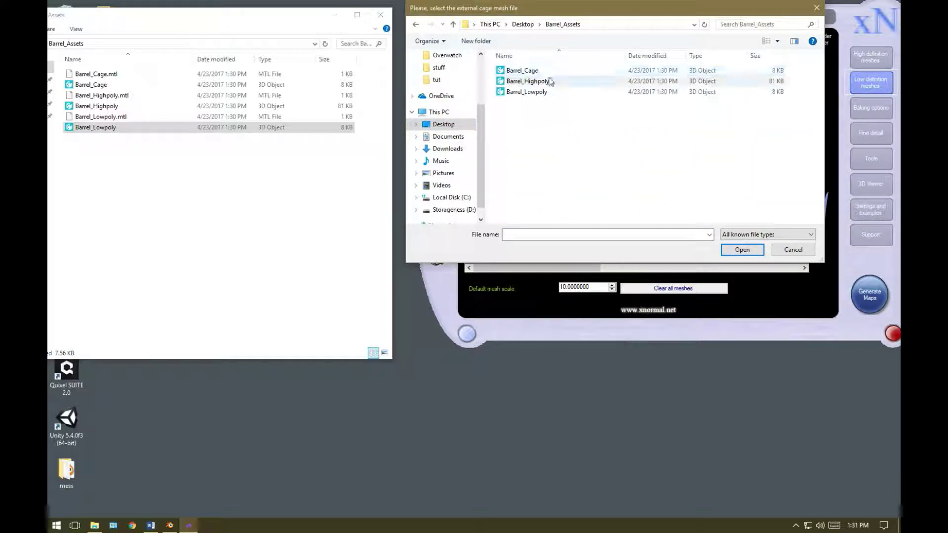
left_click(523, 71)
left_click(741, 253)
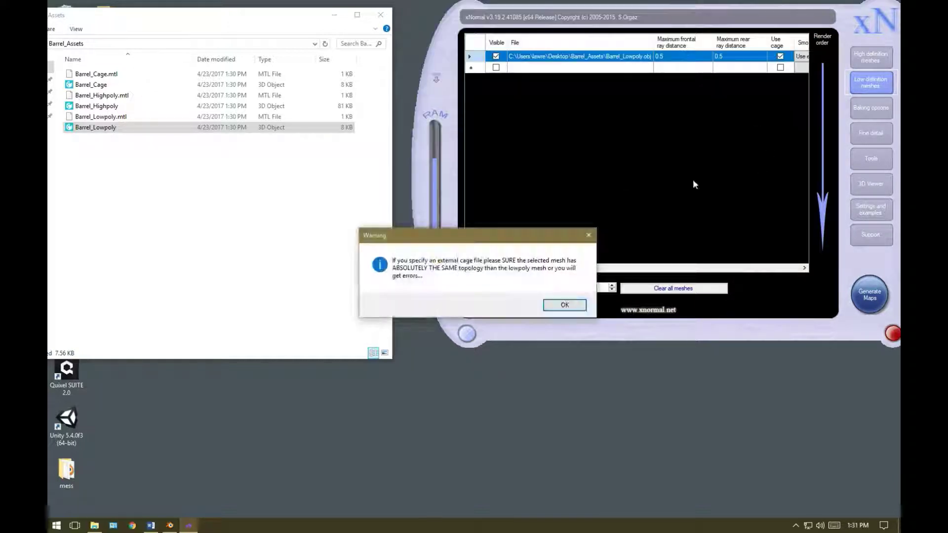
left_click(568, 309)
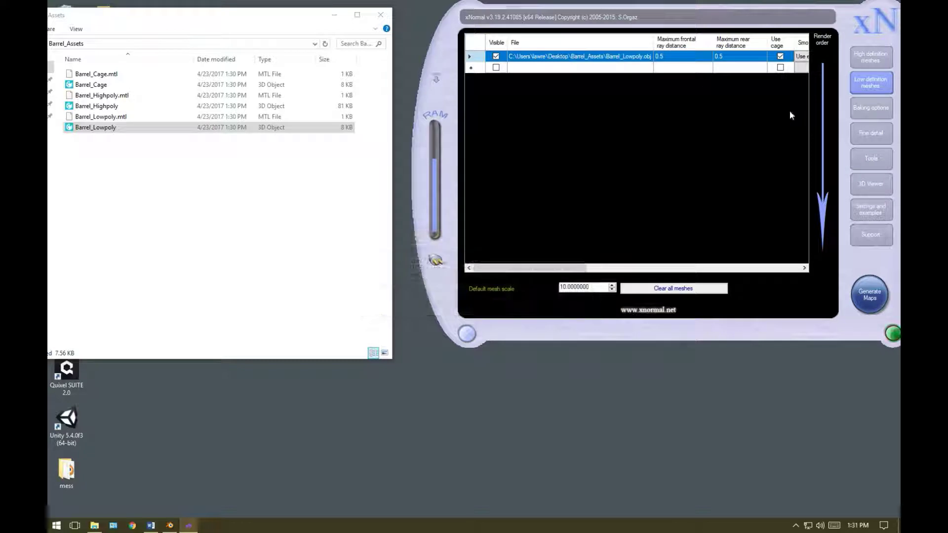
left_click(861, 110)
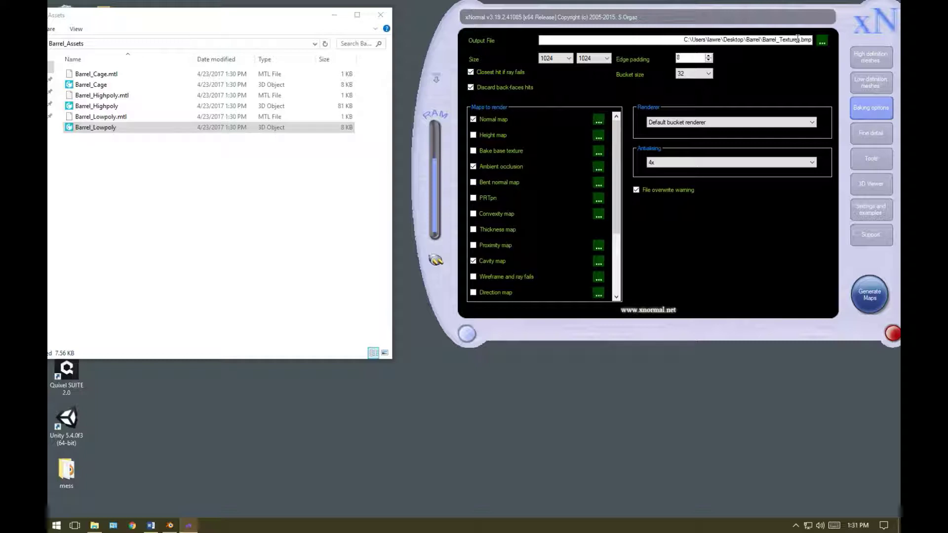
Step: Shorten the name in the bake output path to Barrel_Tex.bmp
left_click(798, 39)
key("BackSpace")
key("BackSpace")
key("BackSpace")
key("BackSpace")
key("BackSpace")
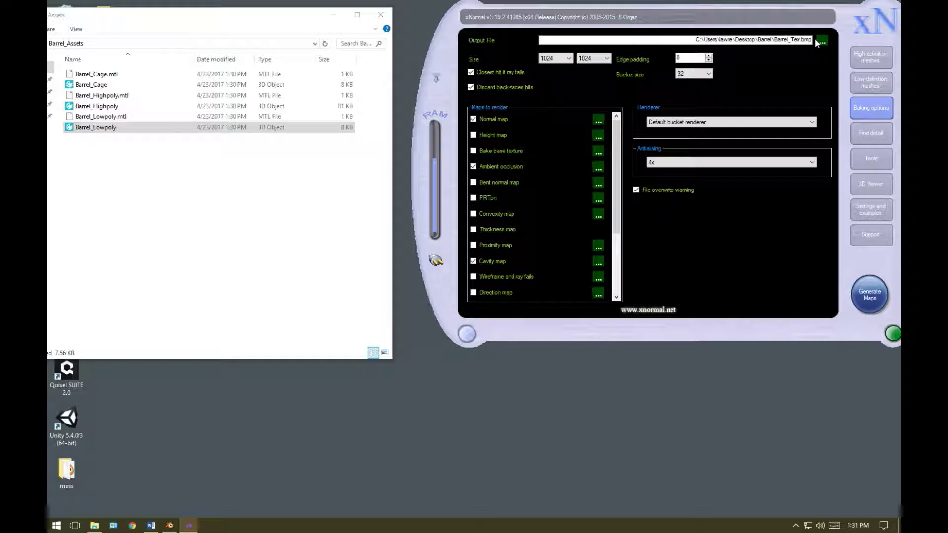
Step: Browse for the bake output location and create a Barrel_Textures folder inside Desktop\Barrel_Assets
left_click(822, 42)
left_click(443, 100)
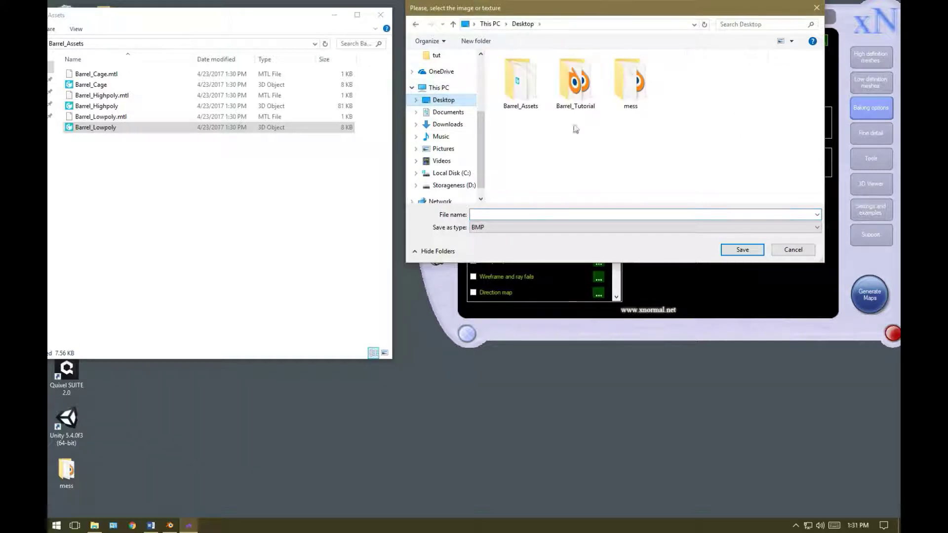
double_click(515, 83)
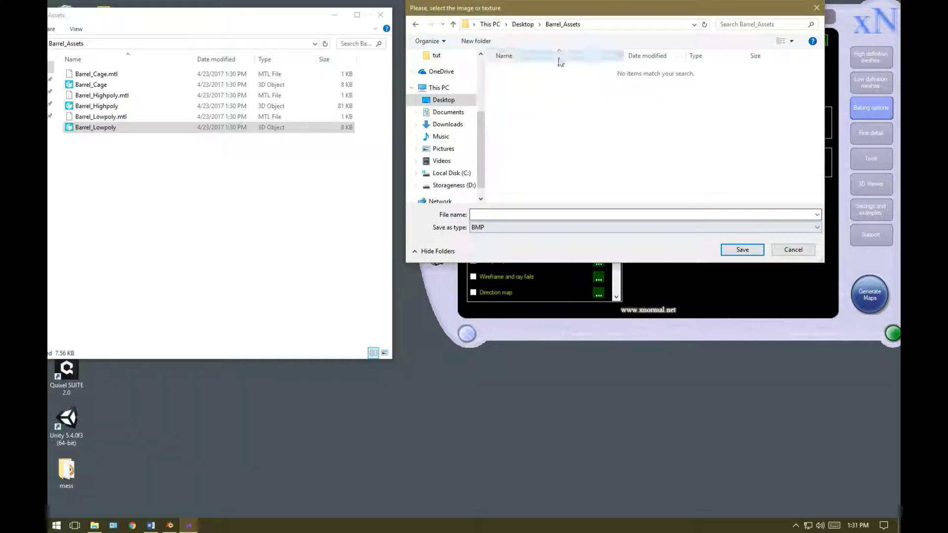
right_click(568, 118)
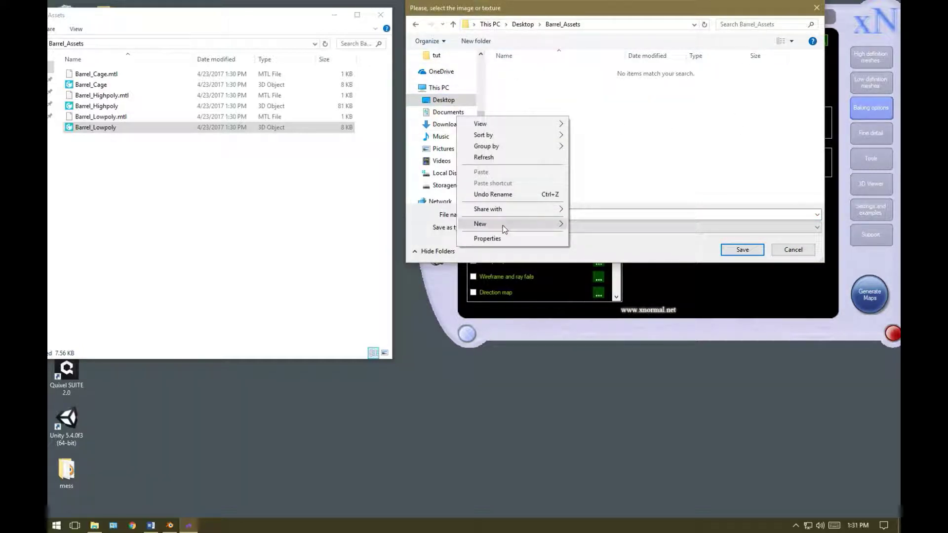
mouse_move(501, 225)
left_click(411, 230)
type("B")
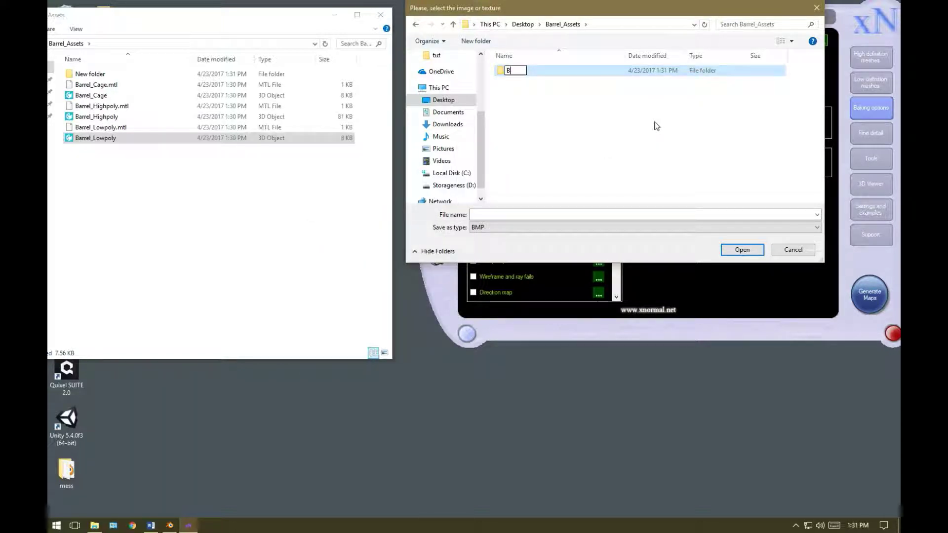
type("arrel_Textures")
key("Return")
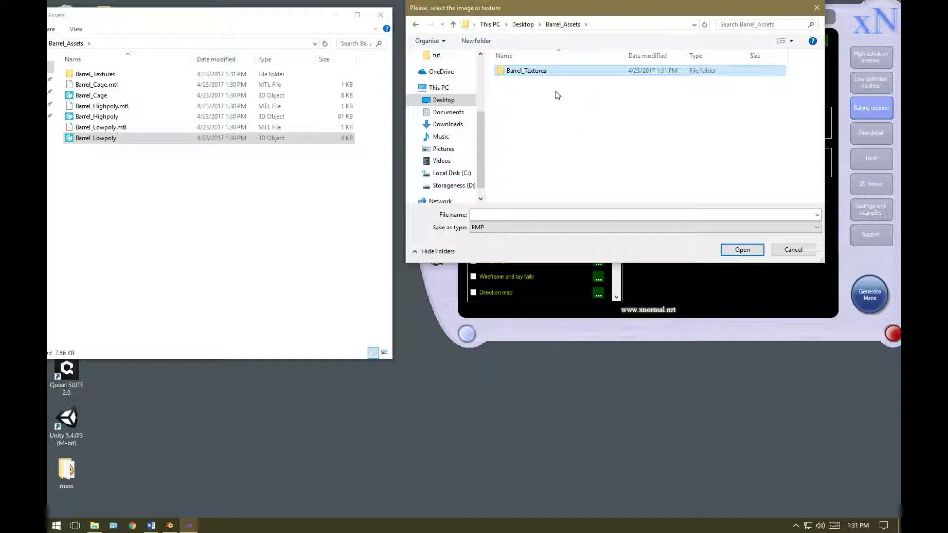
Step: Set the bake output file to Barrel_Texture in BMP format inside the Barrel_Textures folder
double_click(535, 75)
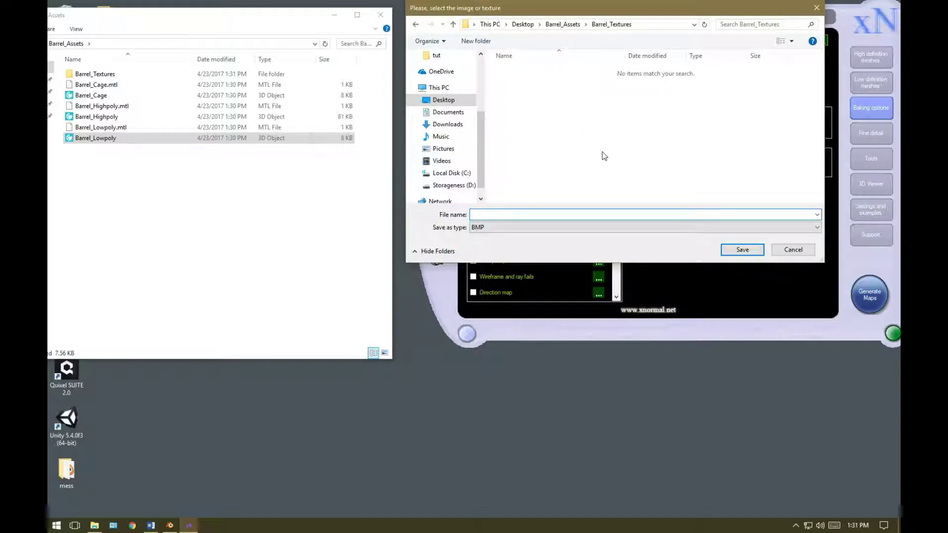
type("Barrel_Texture")
left_click(742, 250)
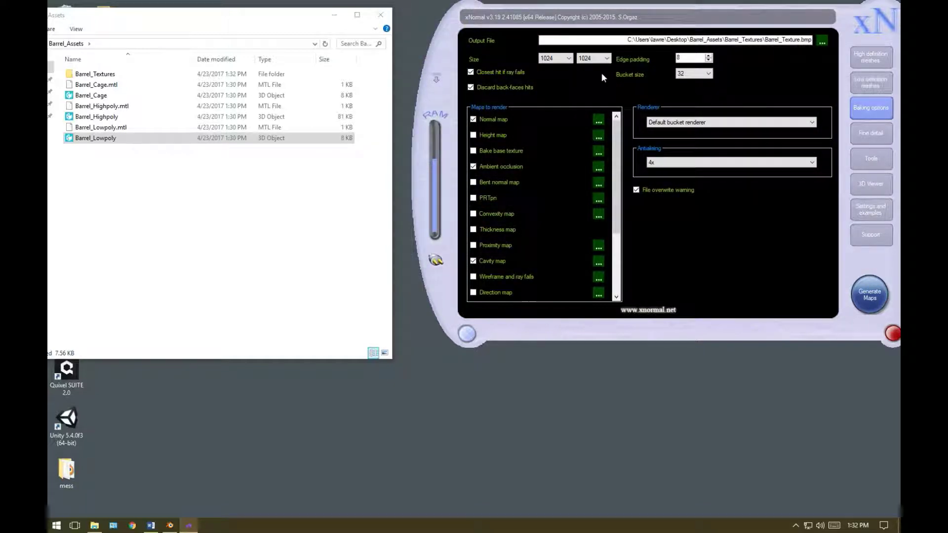
Step: Set the map size to 1024 × 1024 and generate the normal, ambient occlusion and cavity maps
left_click(555, 59)
left_click(546, 73)
left_click(594, 58)
left_click(584, 101)
left_click(869, 295)
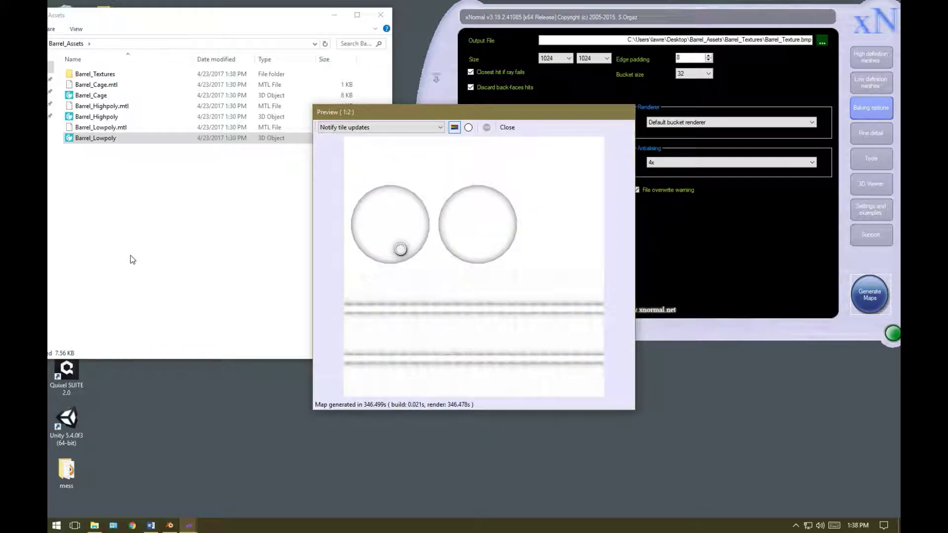
Step: Open the cavity, normals and occlusion images from the Barrel_Textures folder in the photo viewer
left_click(146, 303)
double_click(98, 73)
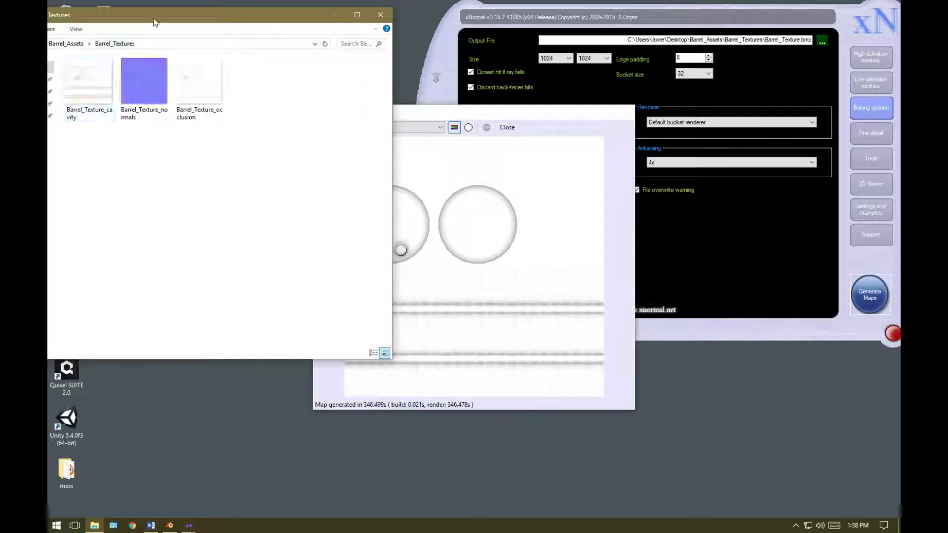
left_click(180, 99)
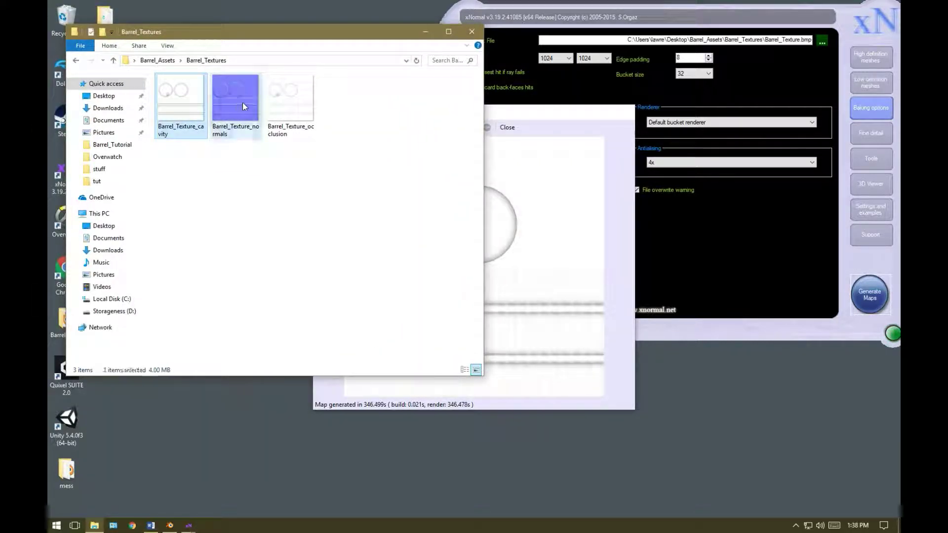
left_click(290, 99, "shift")
right_click(192, 98)
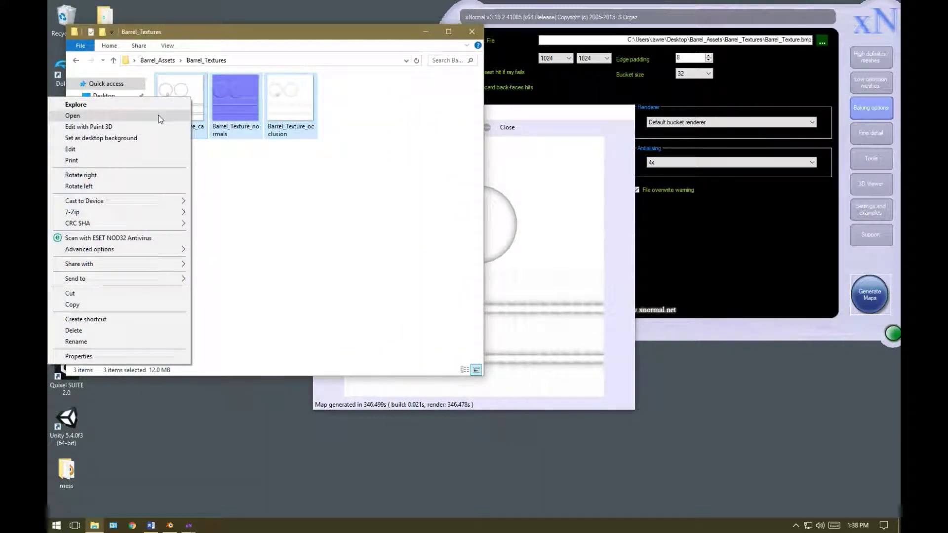
left_click(159, 116)
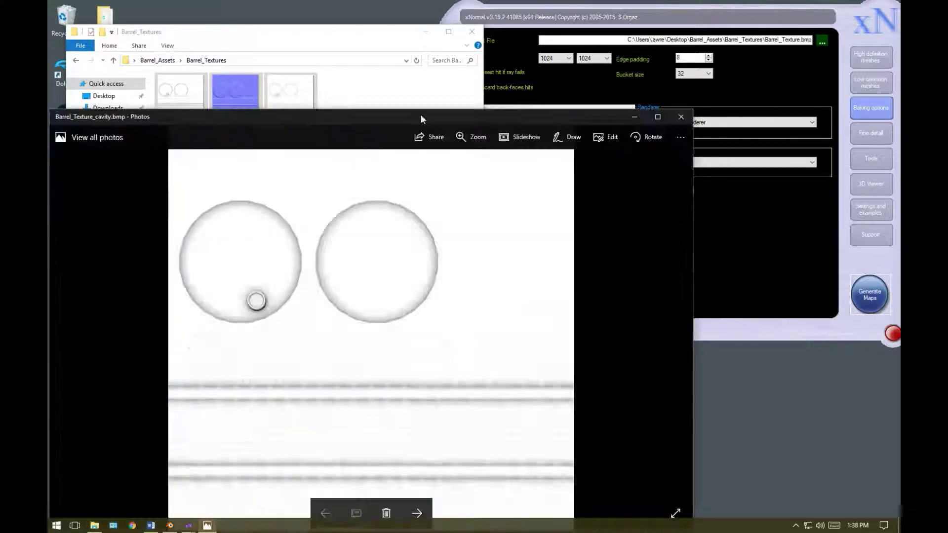
Step: Examine the baked cavity, normals and occlusion maps one after another at full window size, and close the viewer
double_click(421, 117)
left_click(523, 503)
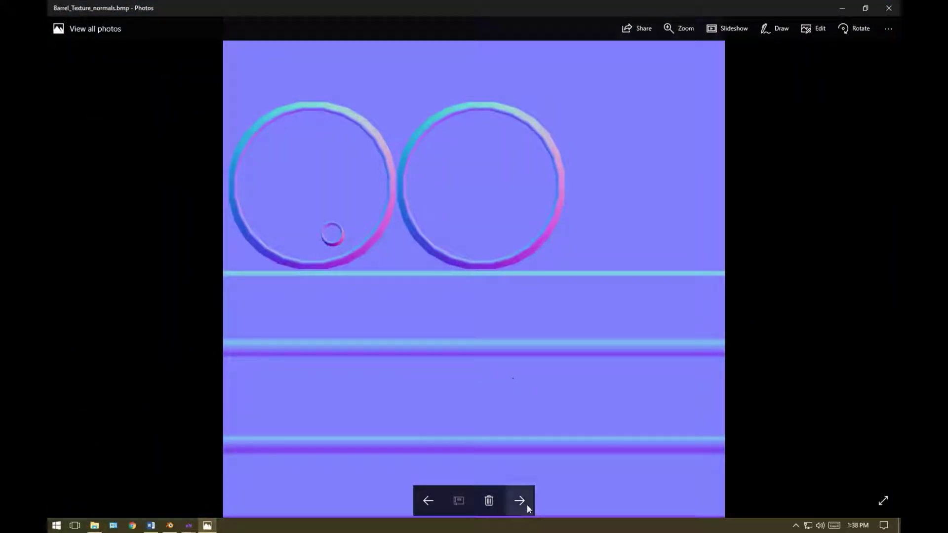
left_click(526, 505)
left_click(429, 504)
left_click(428, 501)
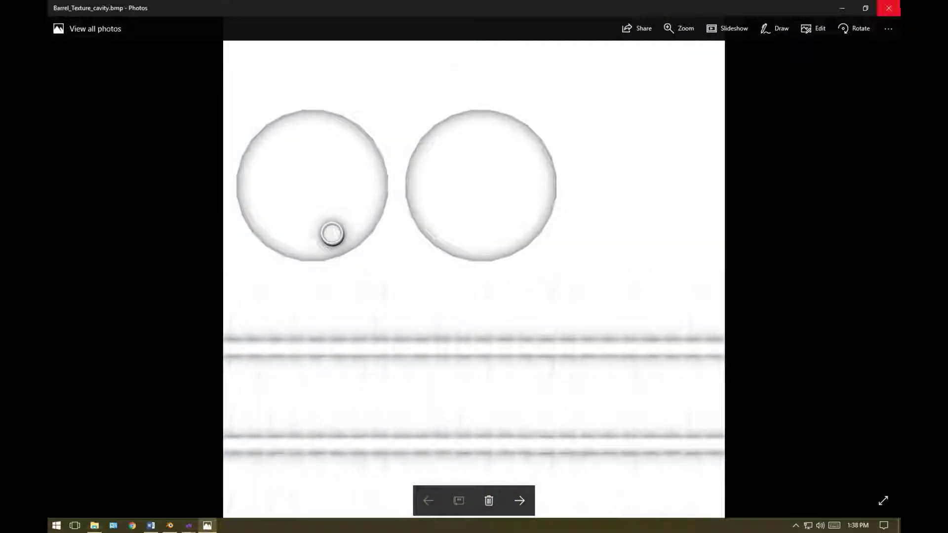
left_click(888, 8)
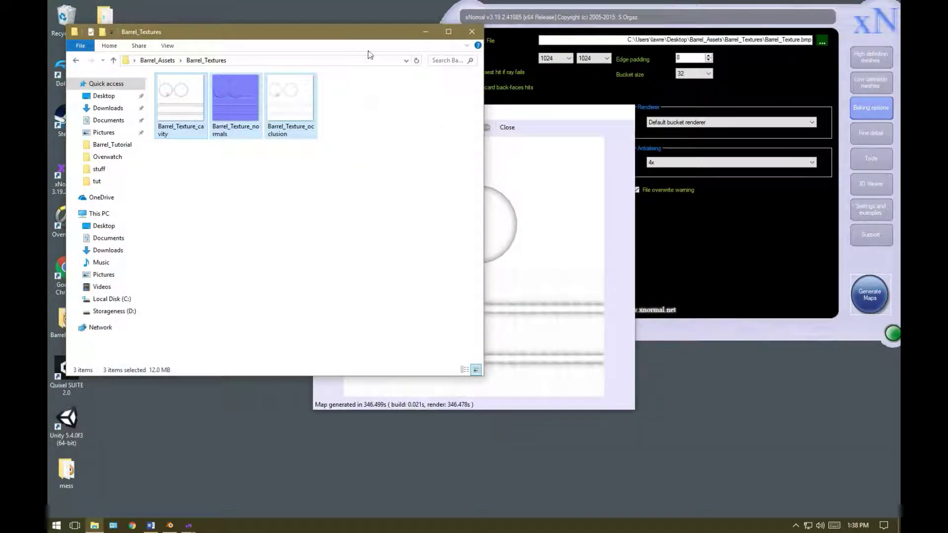